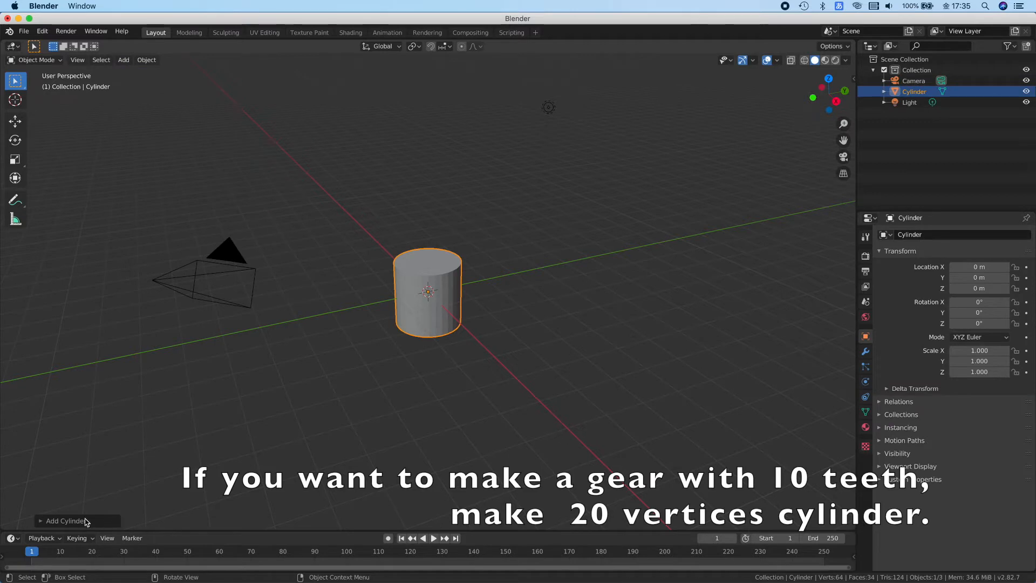
Set the new cylinder to 20 vertices and a radius of 5 m, keeping the default depth.
{"action": "left_click", "coordinate": [146, 392]}
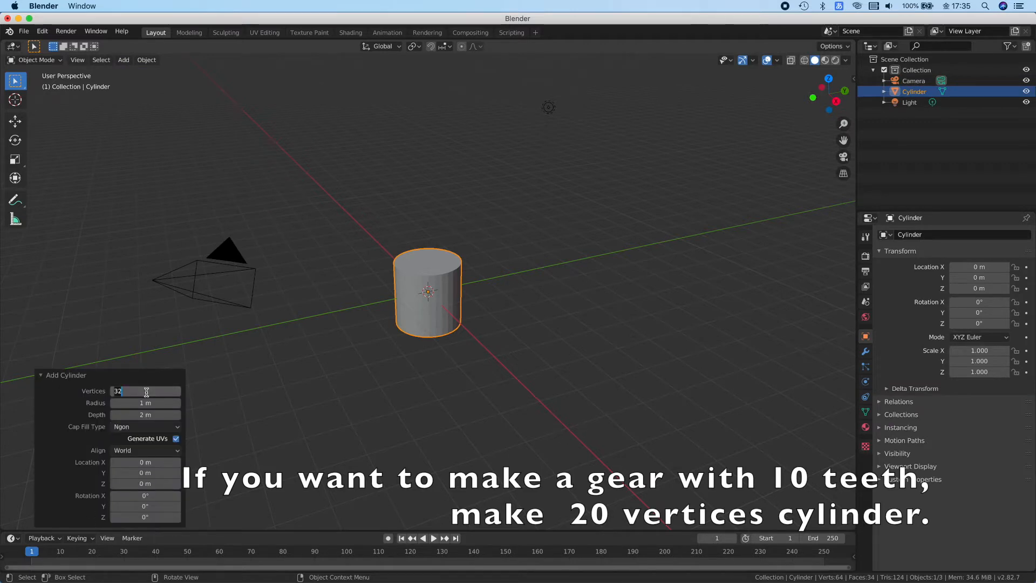
{"action": "type", "text": "20"}
{"action": "key", "text": "Tab"}
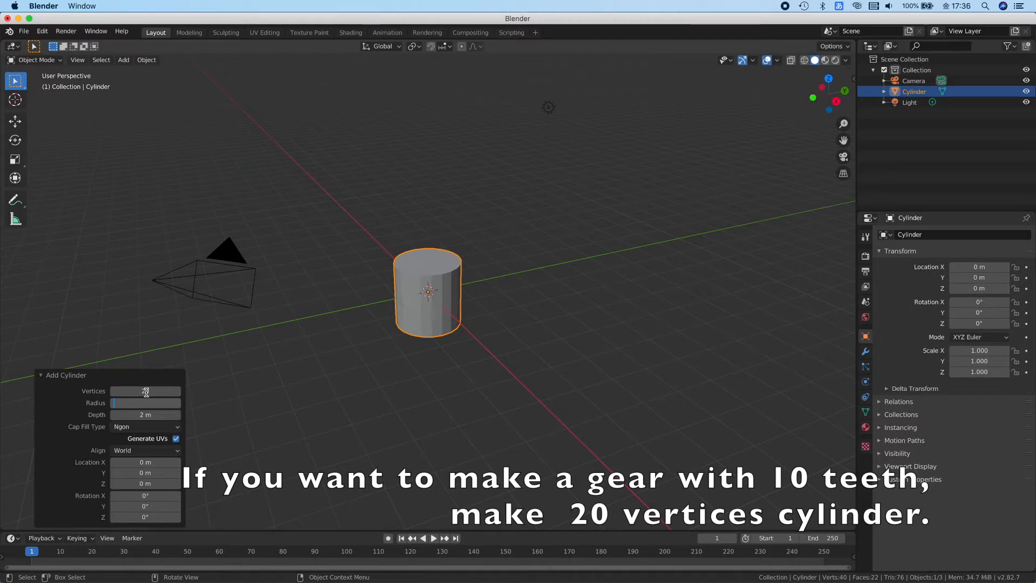
{"action": "type", "text": "5"}
{"action": "key", "text": "Tab"}
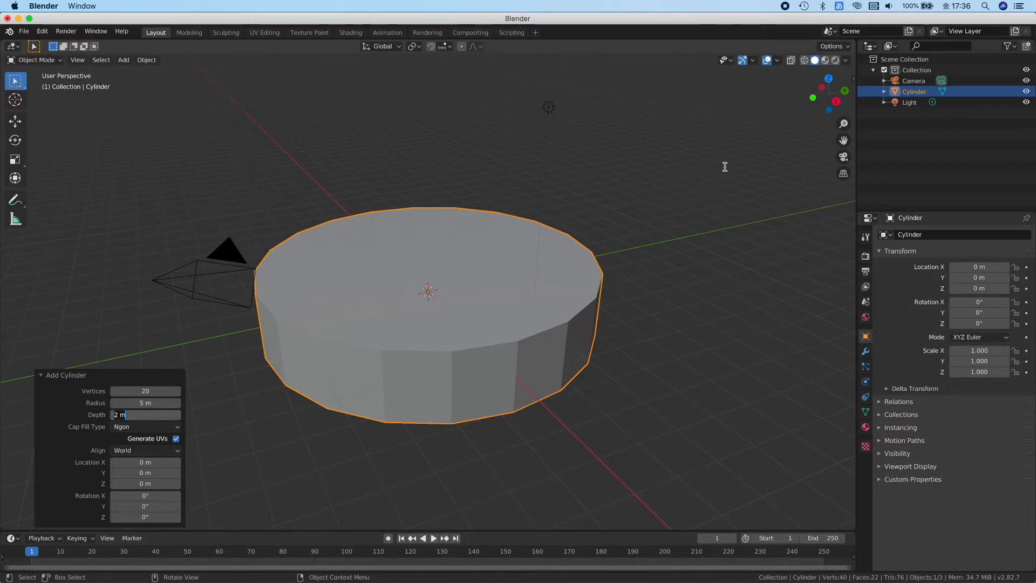
{"action": "key", "text": "Return"}
Put the cylinder into Edit Mode and switch the viewport to wireframe shading.
{"action": "key", "text": "Tab"}
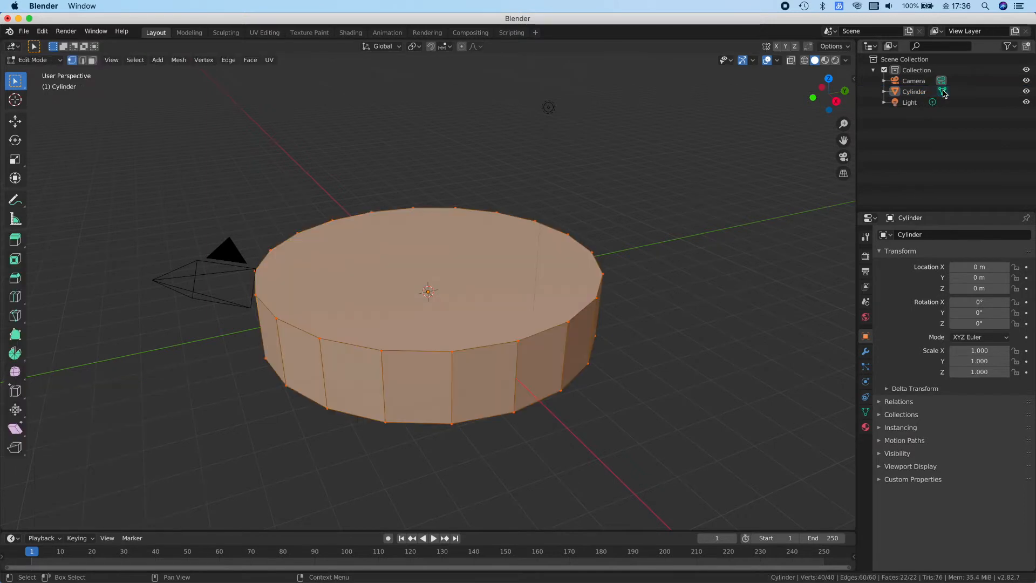
{"action": "middle_click_drag", "start_coordinate": [657, 137], "coordinate": [641, 162]}
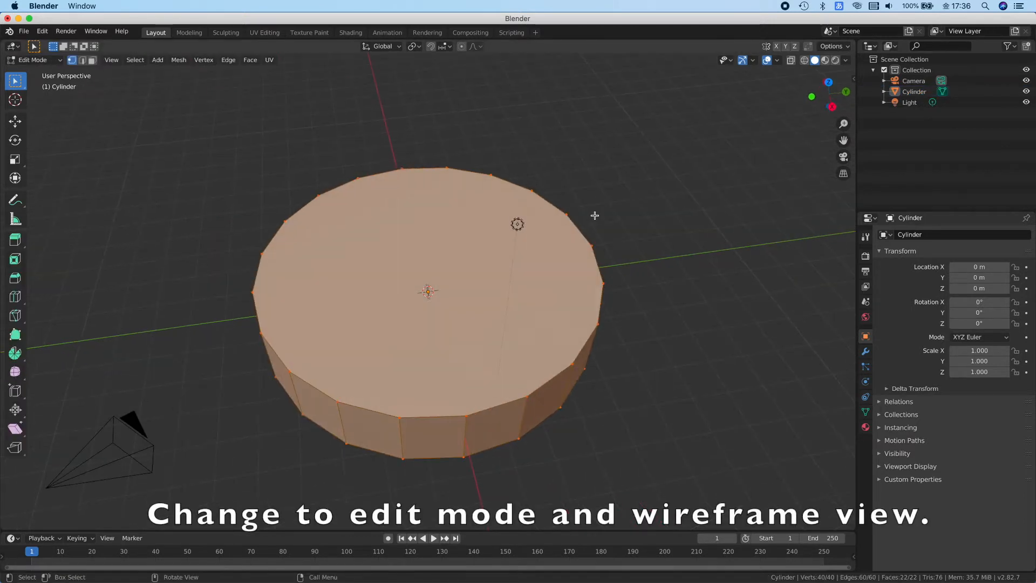
{"action": "key", "text": "z"}
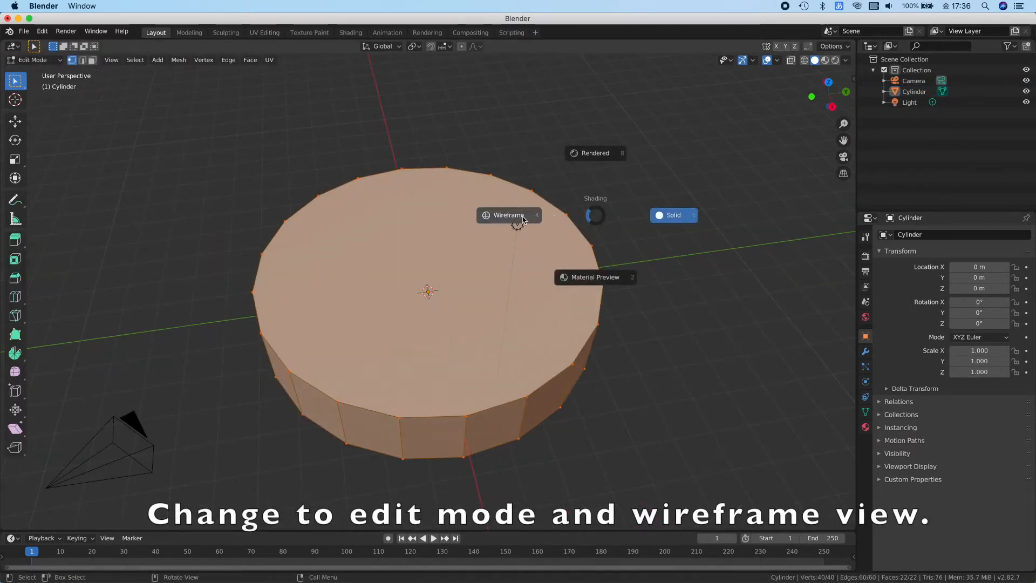
{"action": "left_click", "coordinate": [520, 218]}
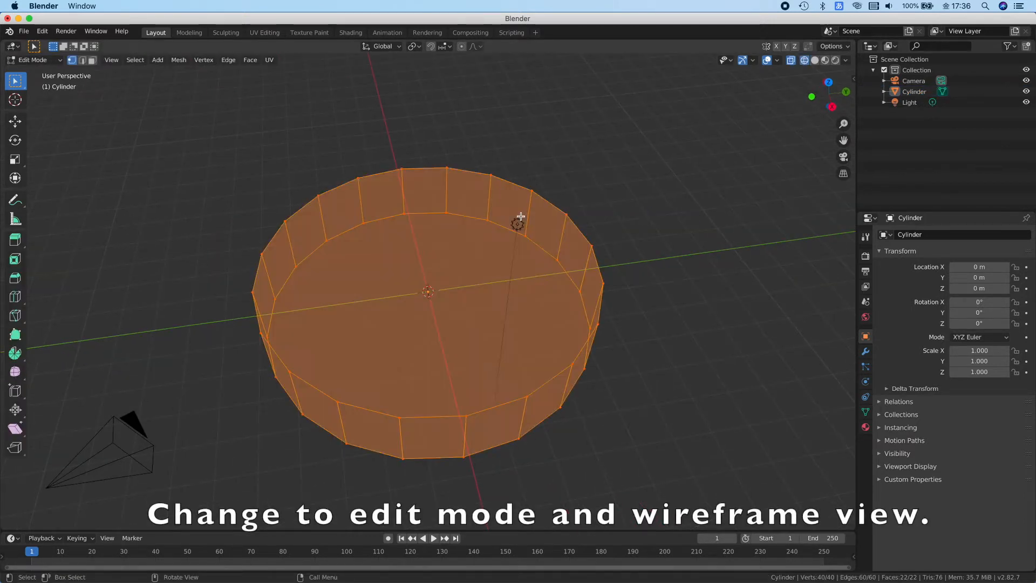
In edge selection mode, select all vertical side edges by similar length and apply Checker Deselect to keep every other one.
{"action": "left_click", "coordinate": [82, 61]}
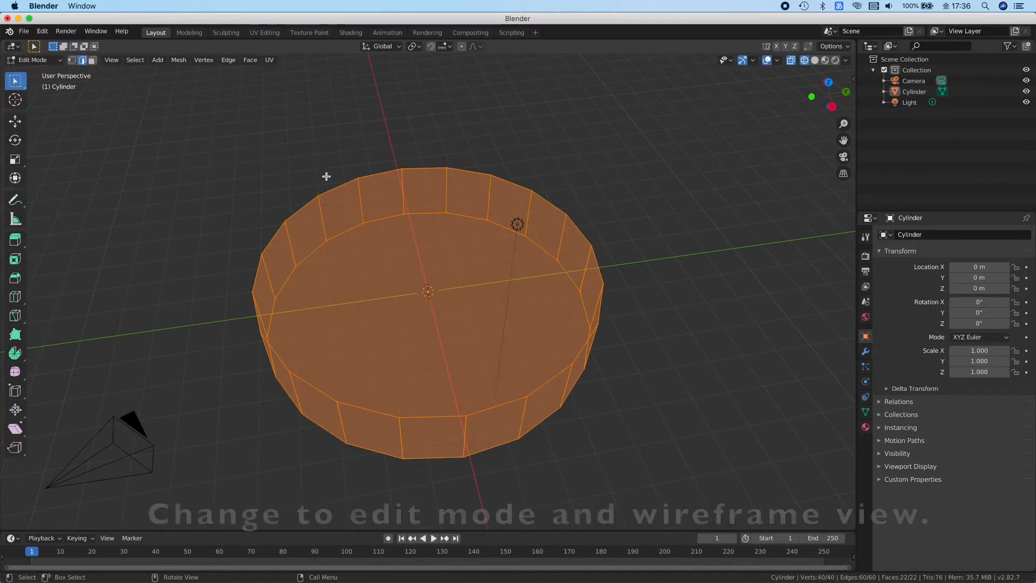
{"action": "left_click", "coordinate": [361, 204]}
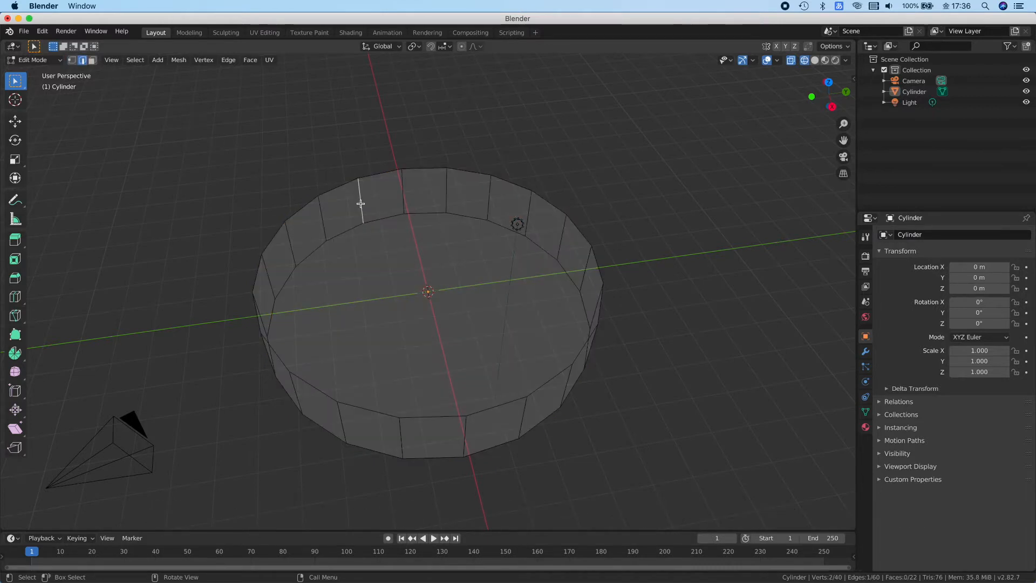
{"action": "left_click", "coordinate": [135, 60]}
{"action": "mouse_move", "coordinate": [185, 178]}
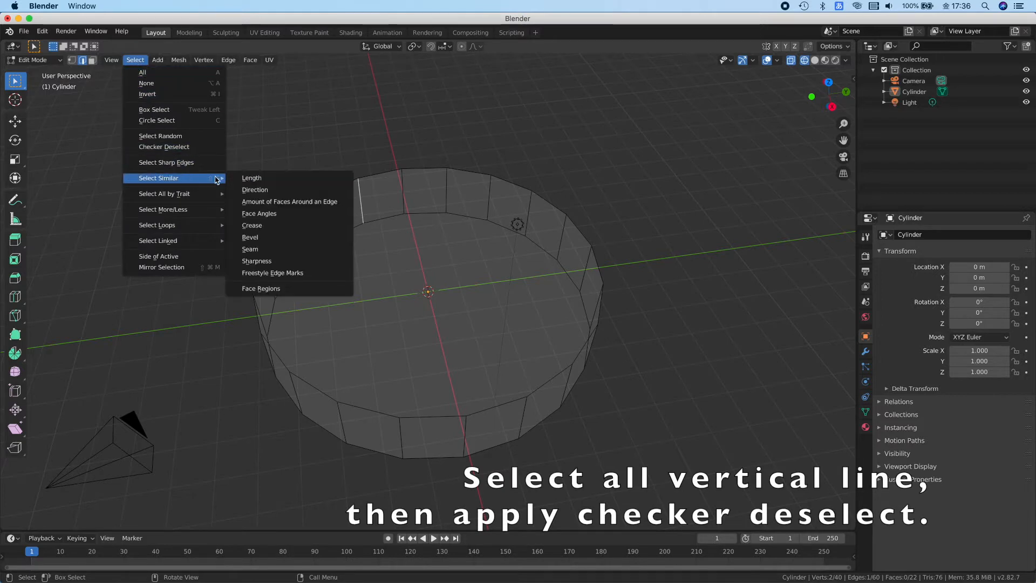
{"action": "left_click", "coordinate": [260, 177]}
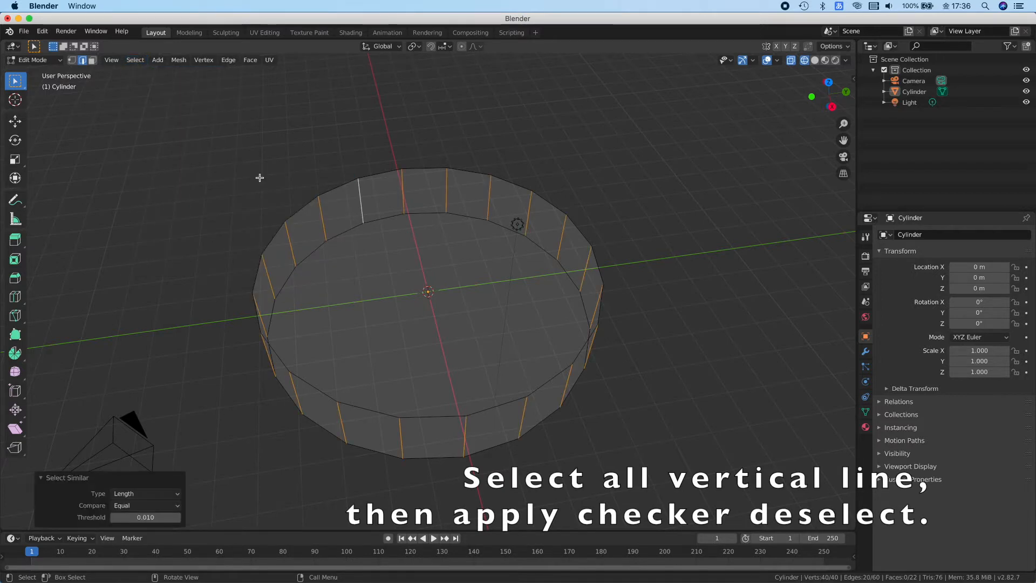
{"action": "left_click", "coordinate": [135, 60]}
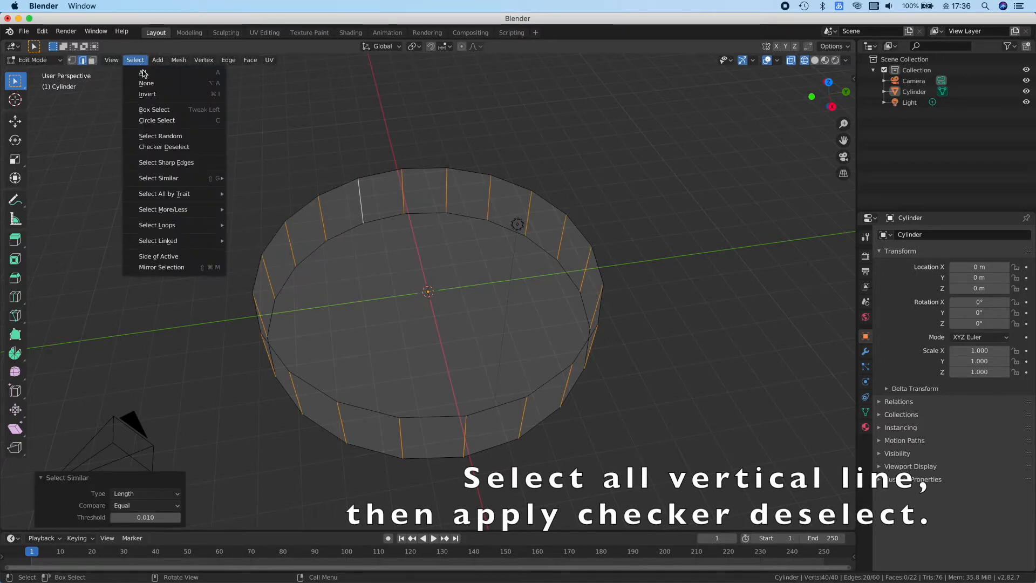
{"action": "left_click", "coordinate": [206, 149]}
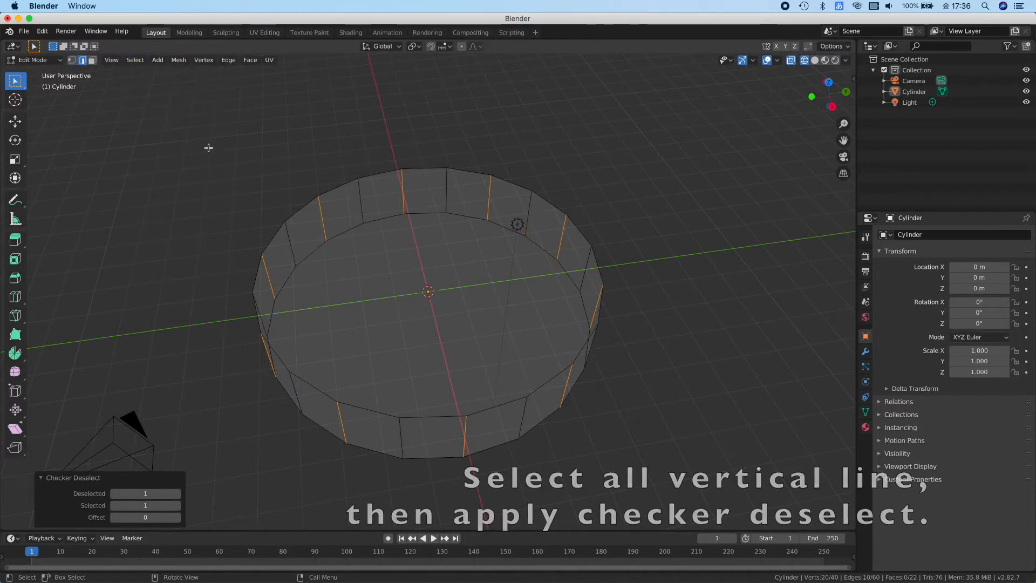
Scale the selected alternate vertical edges to 0.7 in X and Y to form the gear teeth.
{"action": "left_click", "coordinate": [18, 178]}
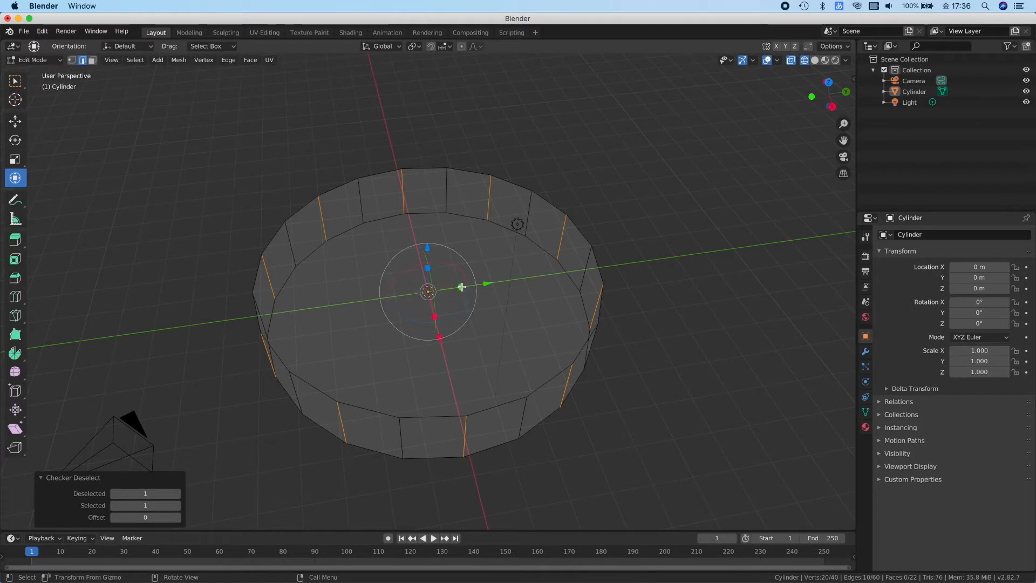
{"action": "left_click_drag", "start_coordinate": [462, 287], "coordinate": [448, 293]}
{"action": "left_click", "coordinate": [157, 471]}
{"action": "type", "text": "1.0"}
{"action": "key", "text": "BackSpace"}
{"action": "key", "text": "BackSpace"}
{"action": "key", "text": "BackSpace"}
{"action": "type", "text": ".7"}
{"action": "key", "text": "Tab"}
{"action": "key", "text": "BackSpace"}
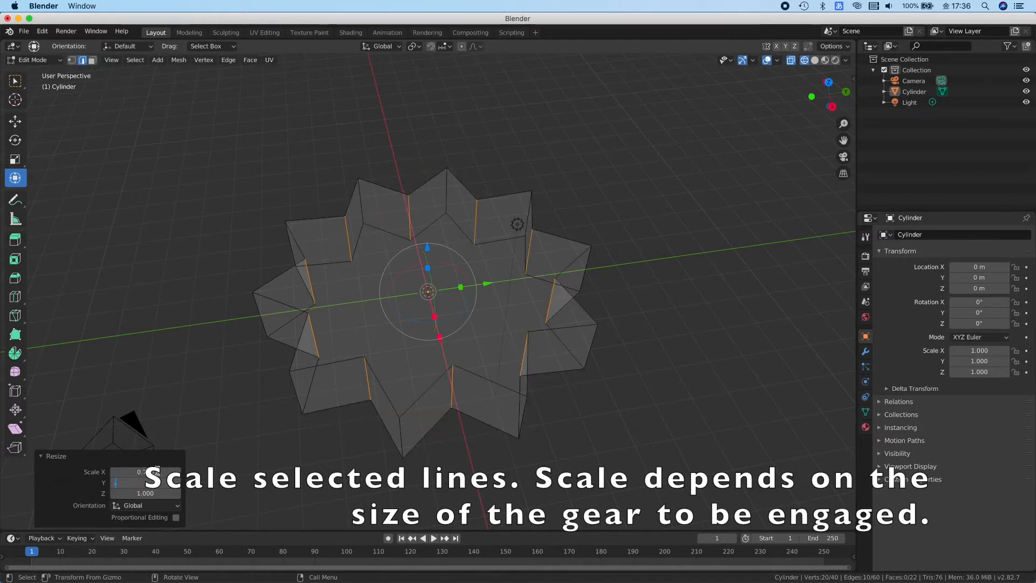
{"action": "type", "text": ".7"}
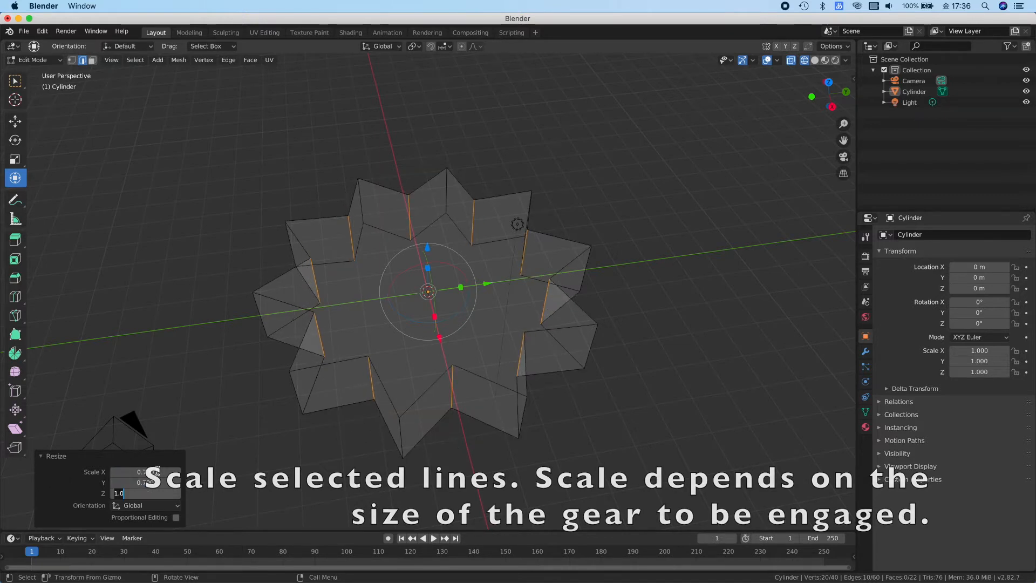
{"action": "key", "text": "Tab"}
{"action": "left_click", "coordinate": [15, 82]}
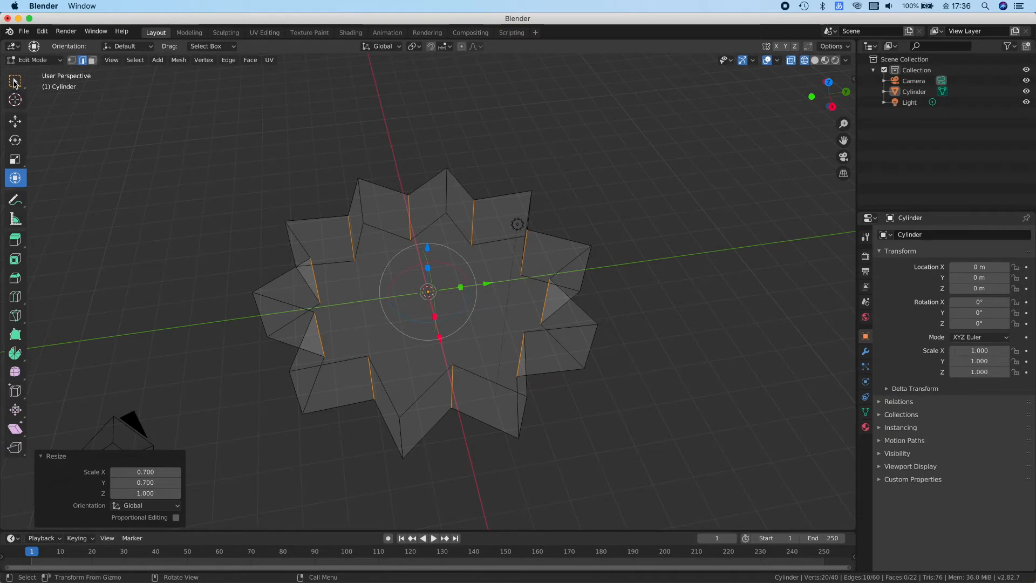
{"action": "left_click", "coordinate": [14, 82]}
Select one vertical edge at a tooth tip and extend the selection to all vertical edges of similar length.
{"action": "middle_click_drag", "start_coordinate": [182, 175], "coordinate": [225, 202]}
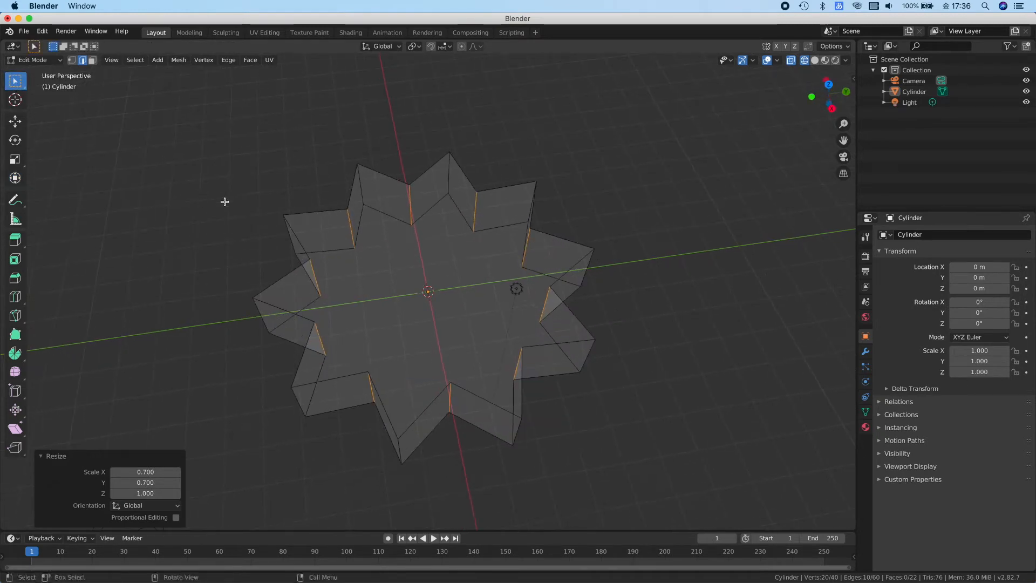
{"action": "left_click", "coordinate": [361, 193]}
{"action": "left_click", "coordinate": [135, 60]}
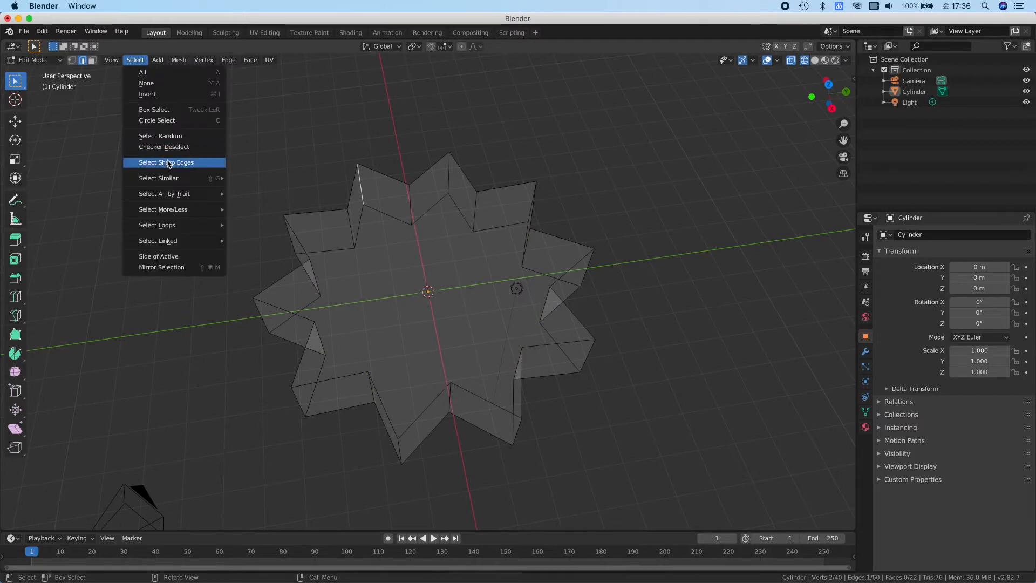
{"action": "mouse_move", "coordinate": [170, 179]}
{"action": "left_click", "coordinate": [263, 178]}
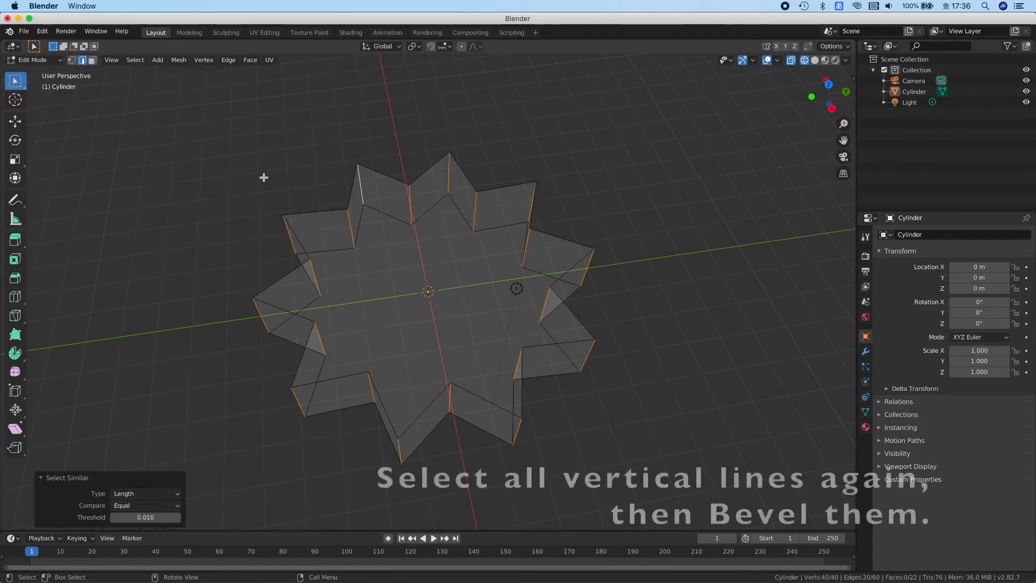
Bevel the selected vertical edges with an offset of 0.4 m and 5 segments.
{"action": "left_click", "coordinate": [18, 280]}
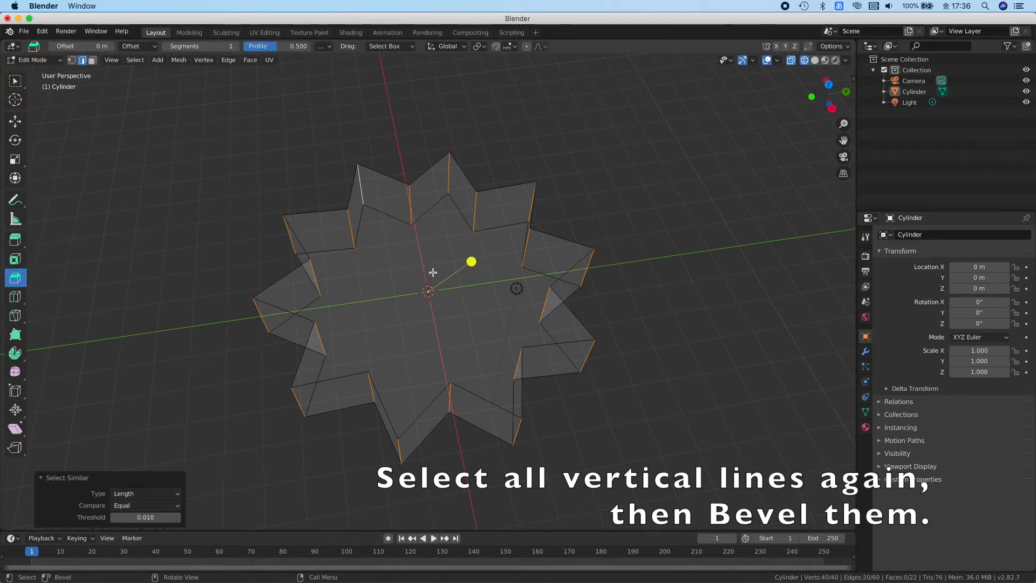
{"action": "left_click_drag", "start_coordinate": [472, 260], "coordinate": [464, 257]}
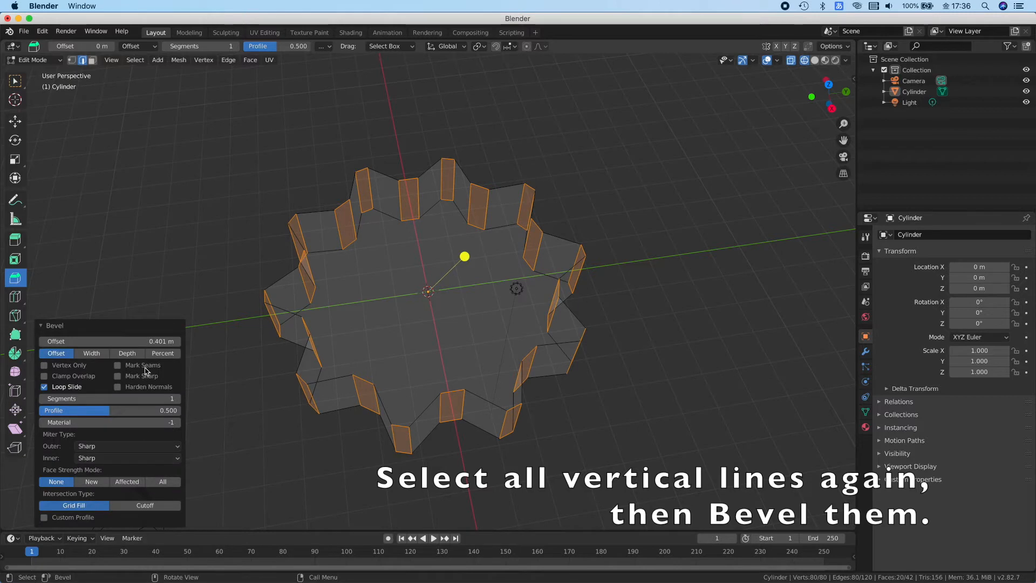
{"action": "left_click", "coordinate": [151, 341]}
{"action": "key", "text": "BackSpace"}
{"action": "key", "text": "Tab"}
{"action": "type", "text": "5"}
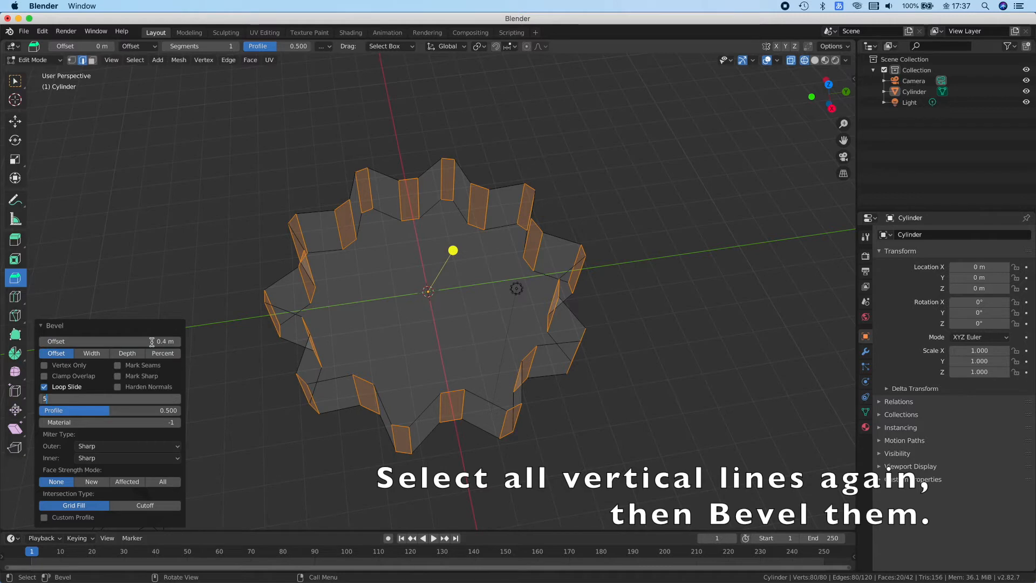
{"action": "key", "text": "Tab"}
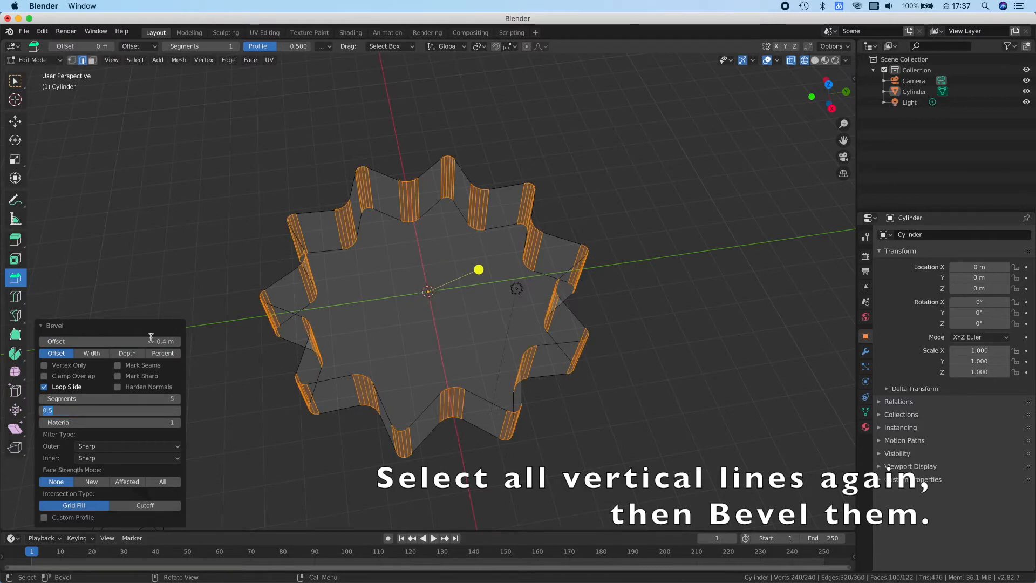
{"action": "key", "text": "Return"}
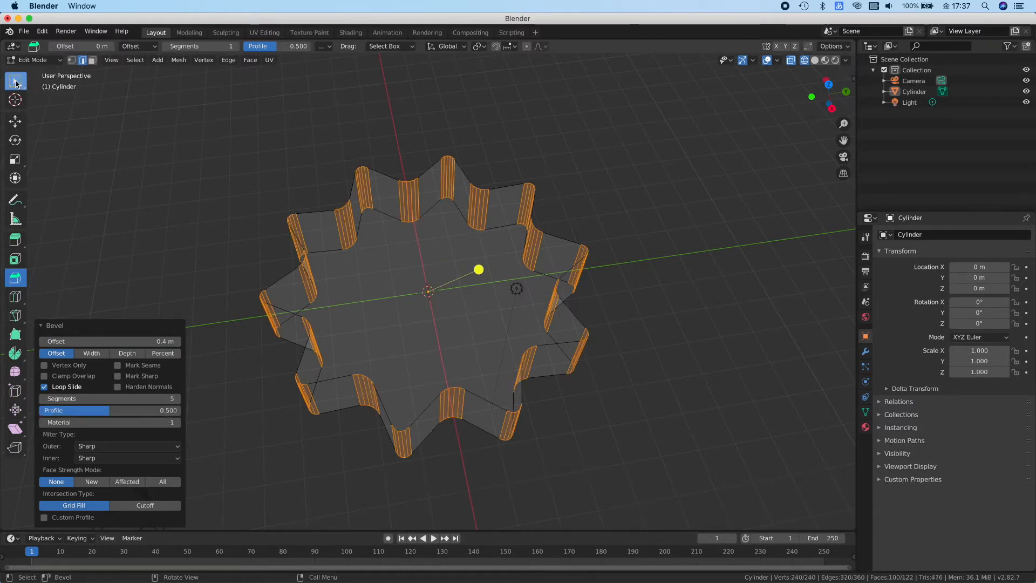
{"action": "left_click", "coordinate": [15, 81]}
Return the gear to Object Mode and switch the viewport to solid shading.
{"action": "middle_click_drag", "start_coordinate": [285, 171], "coordinate": [287, 143]}
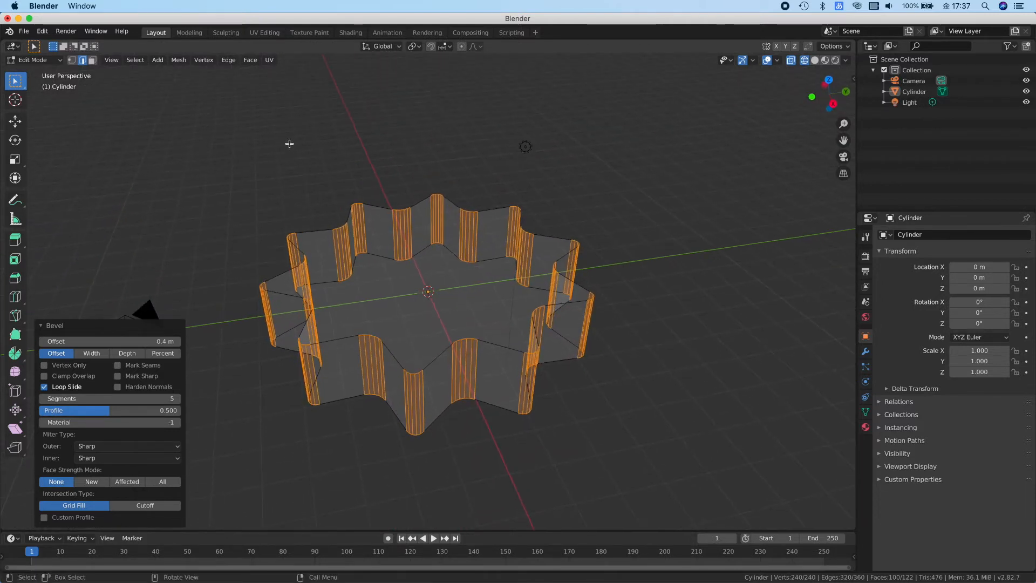
{"action": "key", "text": "Tab"}
{"action": "key", "text": "shift+z"}
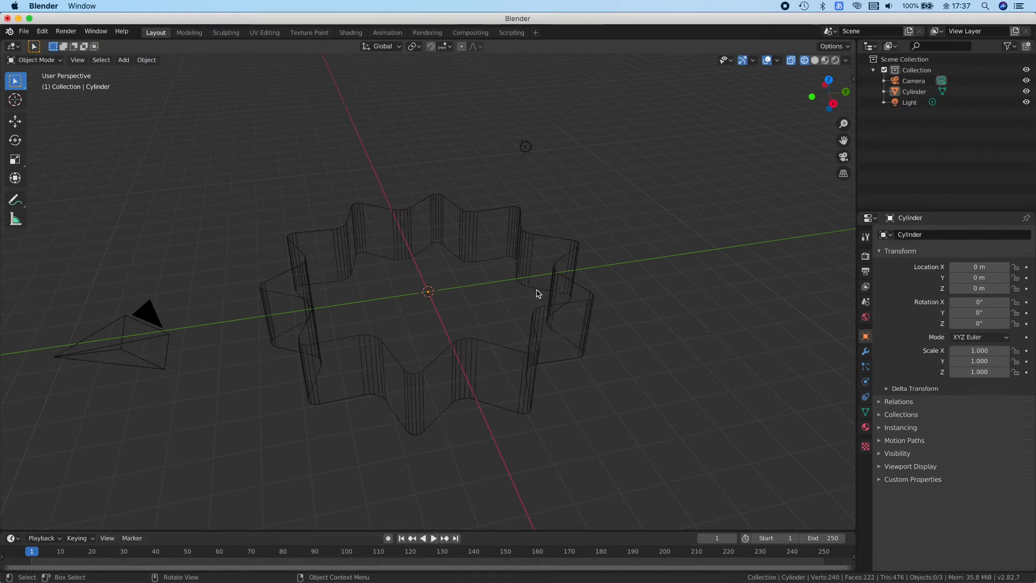
{"action": "key", "text": "z"}
{"action": "key", "text": "6"}
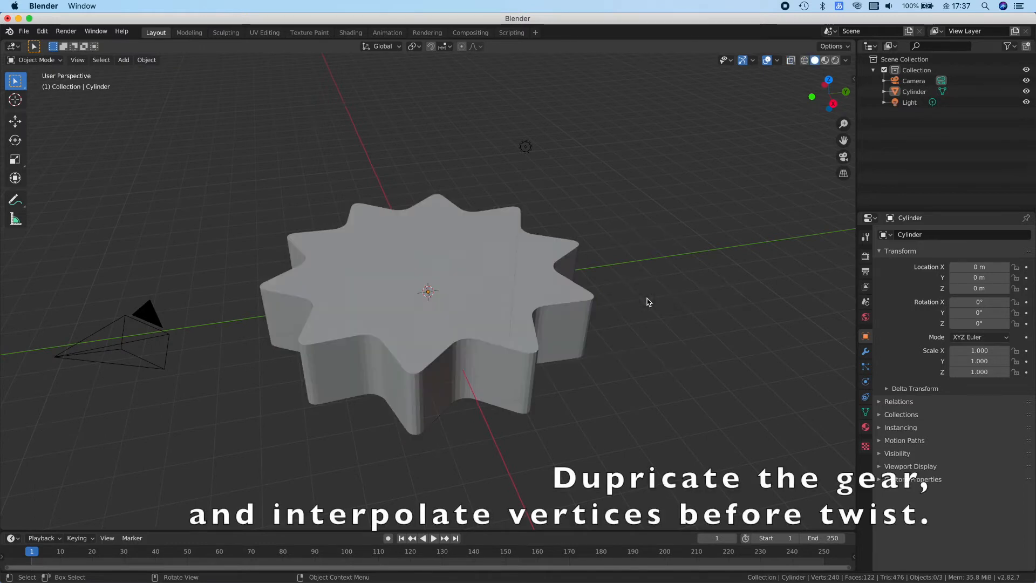
Duplicate the gear in place and set the copy's Z location to 2 m.
{"action": "left_click", "coordinate": [448, 319]}
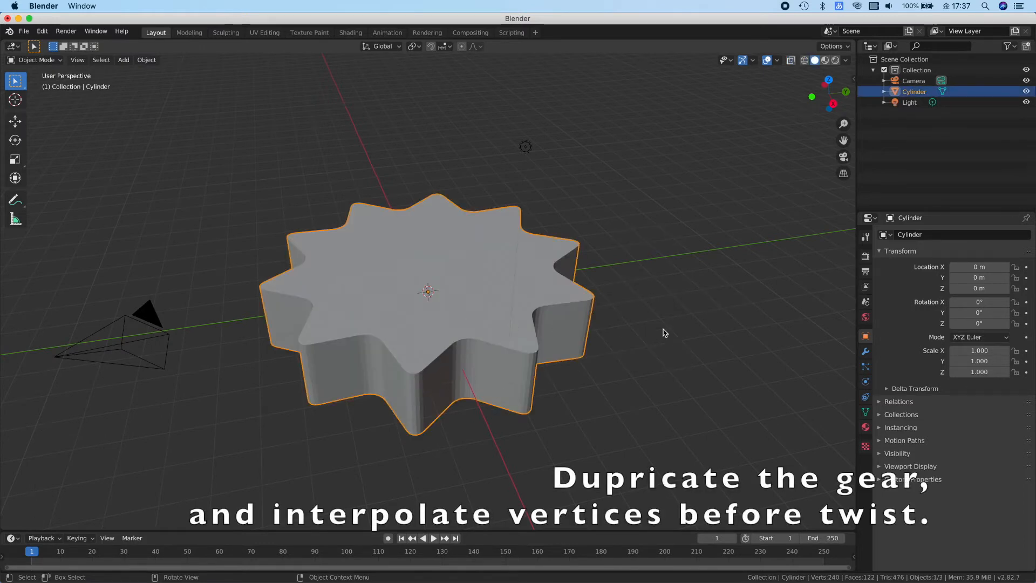
{"action": "right_click", "coordinate": [681, 331]}
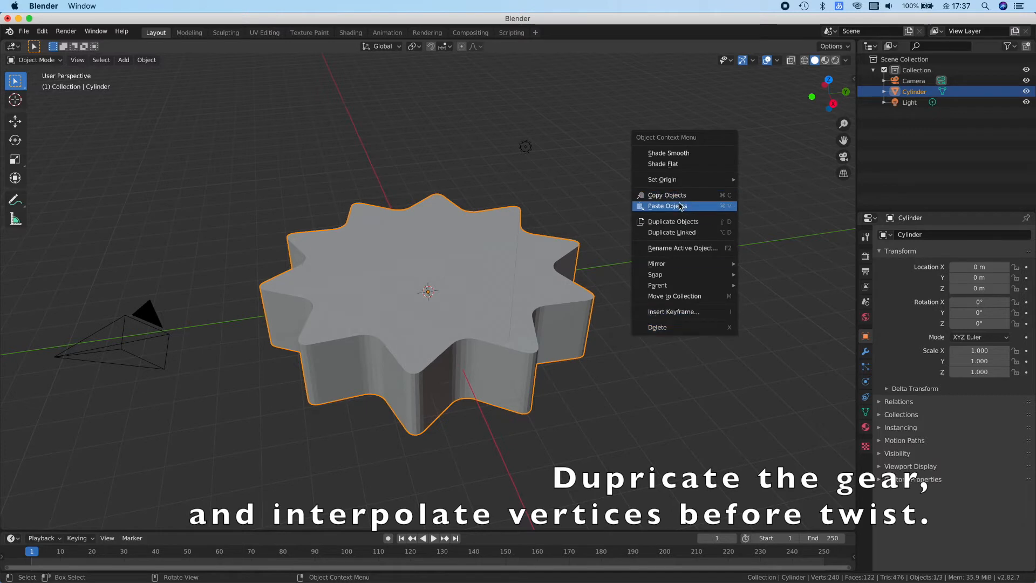
{"action": "left_click", "coordinate": [678, 221]}
{"action": "right_click", "coordinate": [679, 224]}
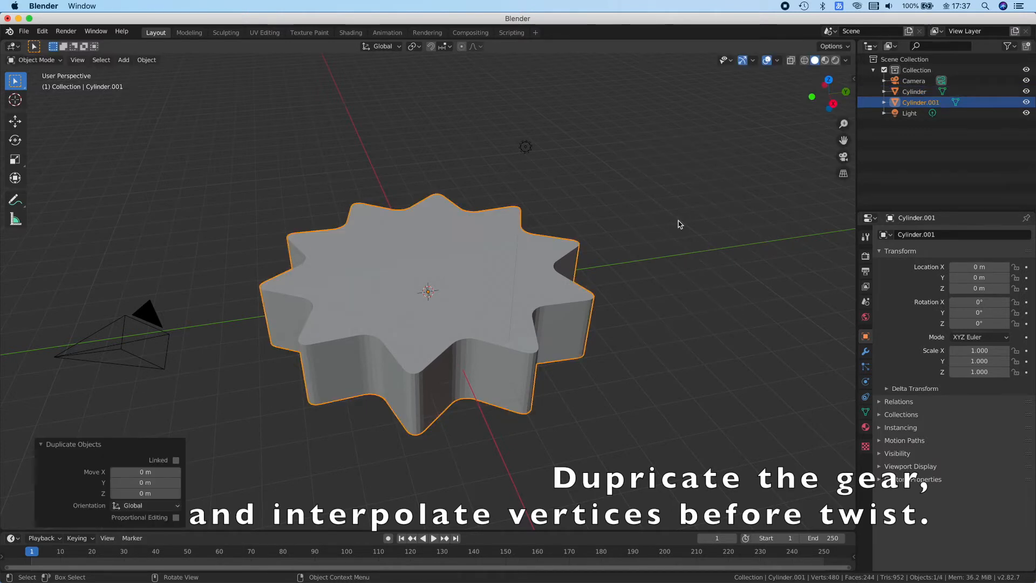
{"action": "key", "text": "n"}
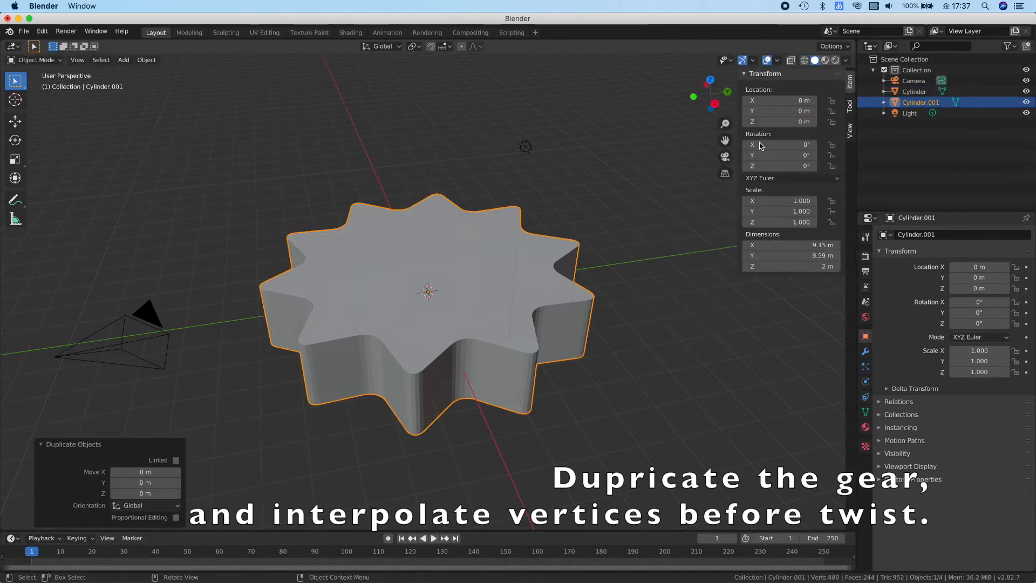
{"action": "left_click", "coordinate": [788, 121]}
{"action": "type", "text": "2"}
{"action": "key", "text": "Return"}
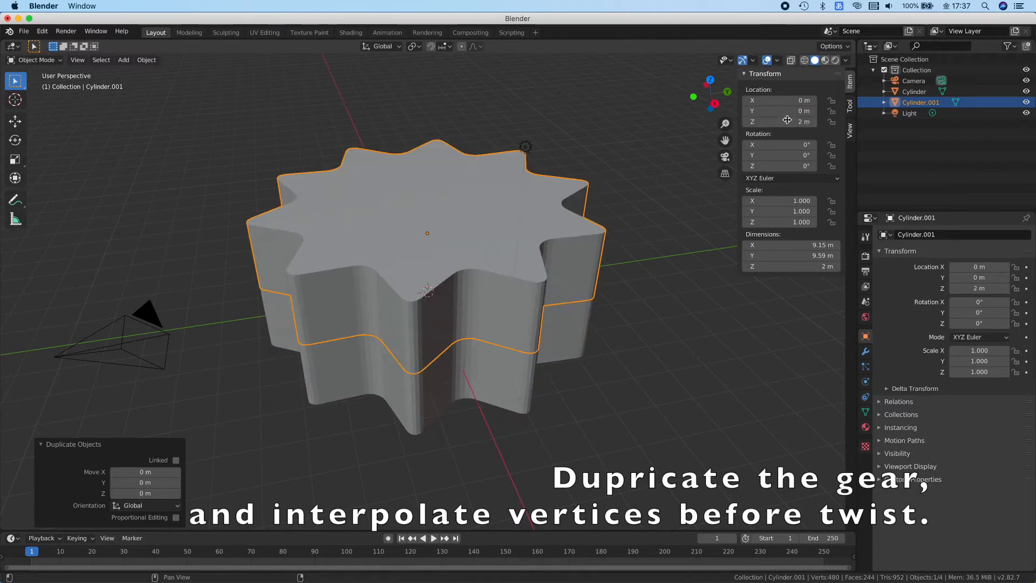
Add three evenly spaced horizontal loop cuts around the upper gear's side, splitting its height into quarters, and return to Object Mode.
{"action": "left_click", "coordinate": [865, 351]}
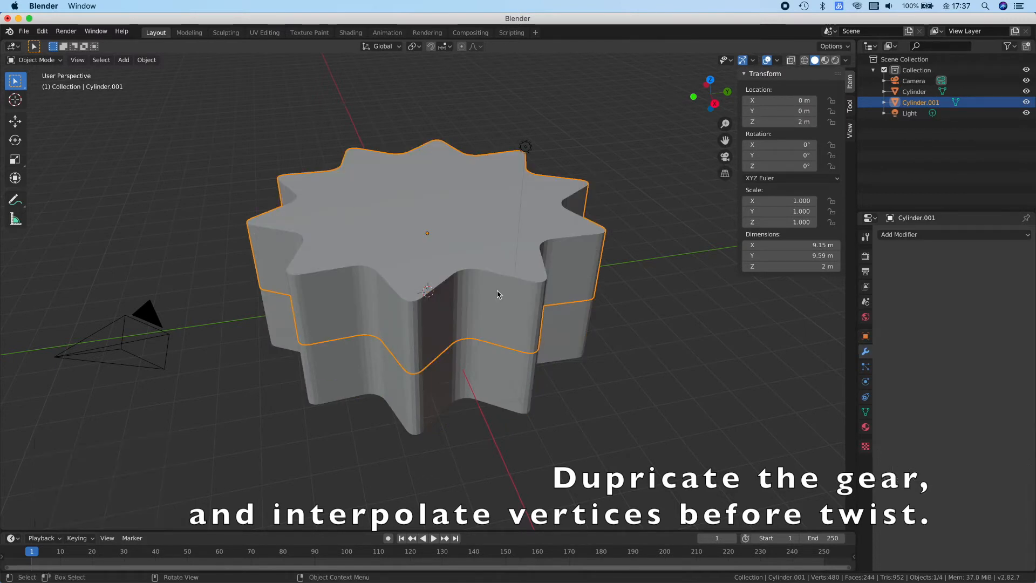
{"action": "key", "text": "Tab"}
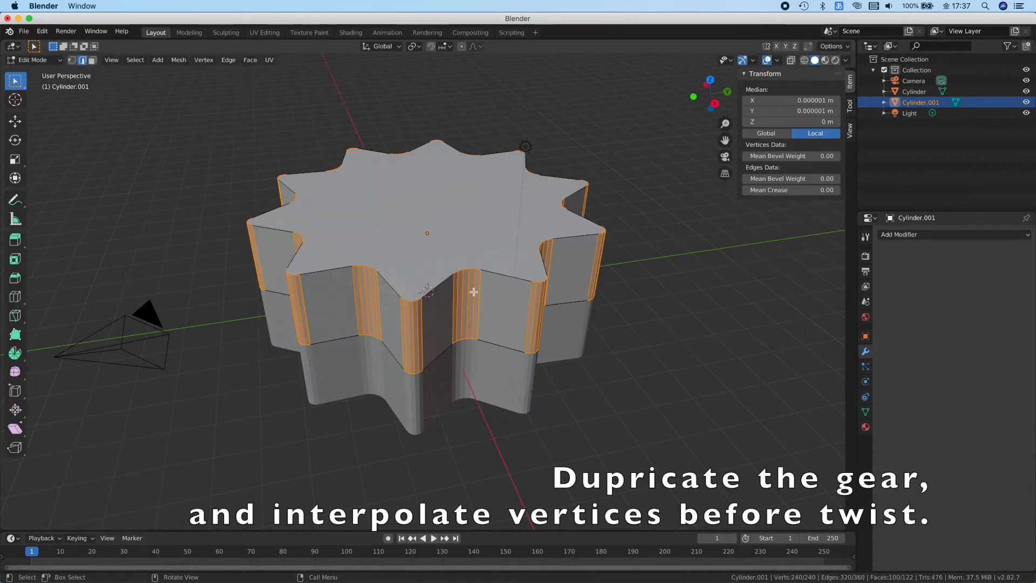
{"action": "left_click", "coordinate": [15, 296]}
{"action": "left_click", "coordinate": [308, 311]}
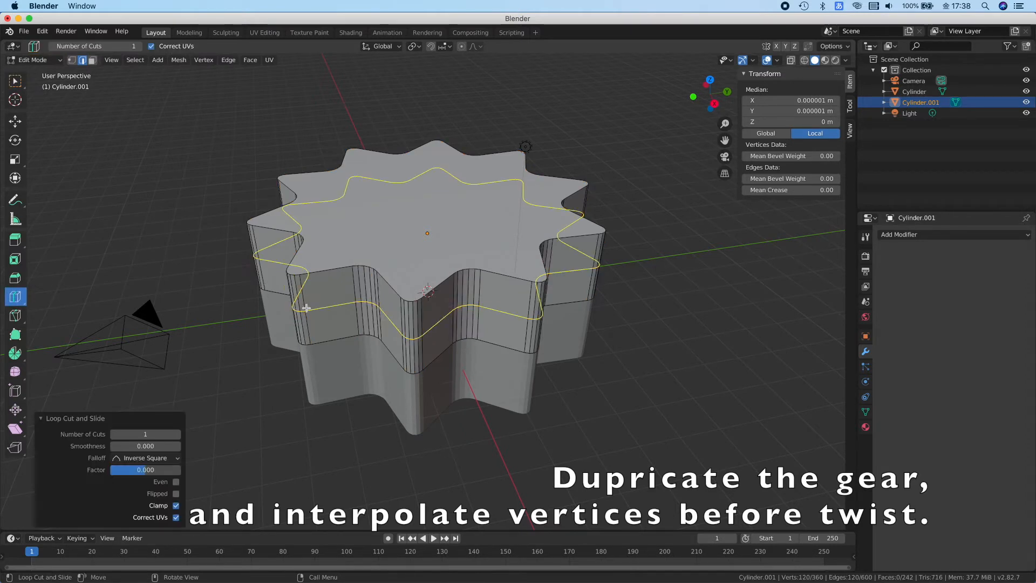
{"action": "left_click", "coordinate": [302, 296]}
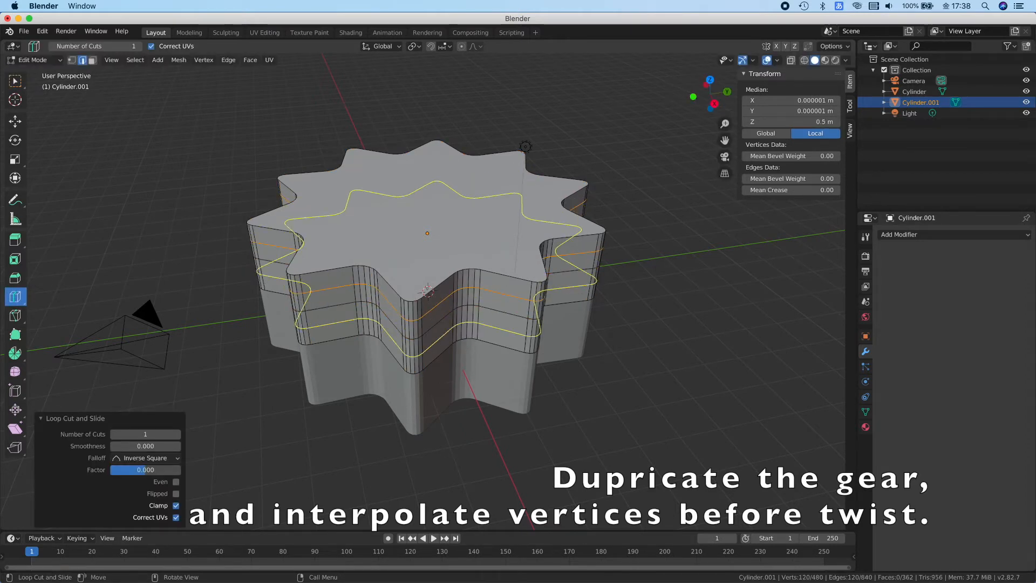
{"action": "left_click", "coordinate": [307, 327]}
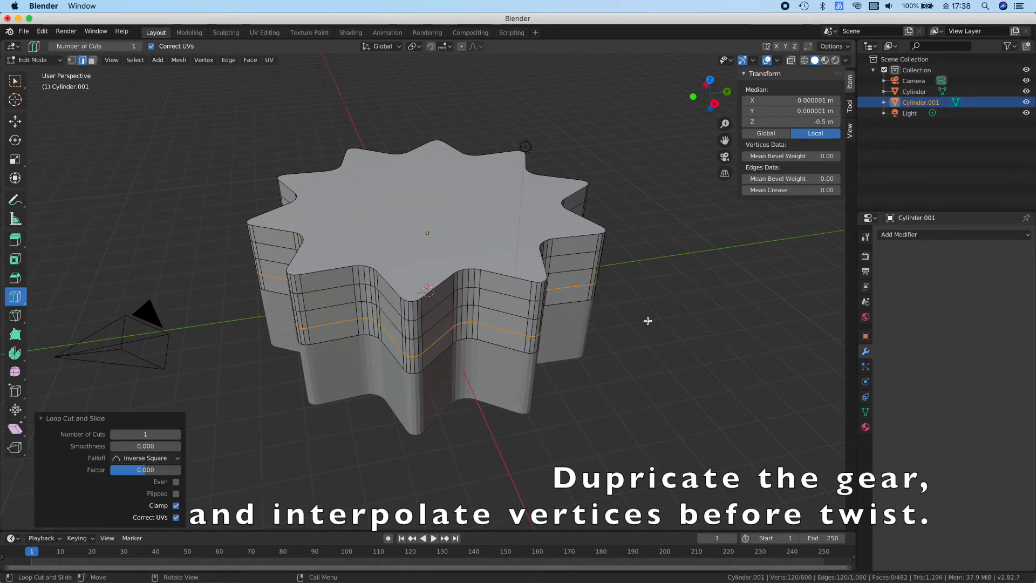
{"action": "key", "text": "Tab"}
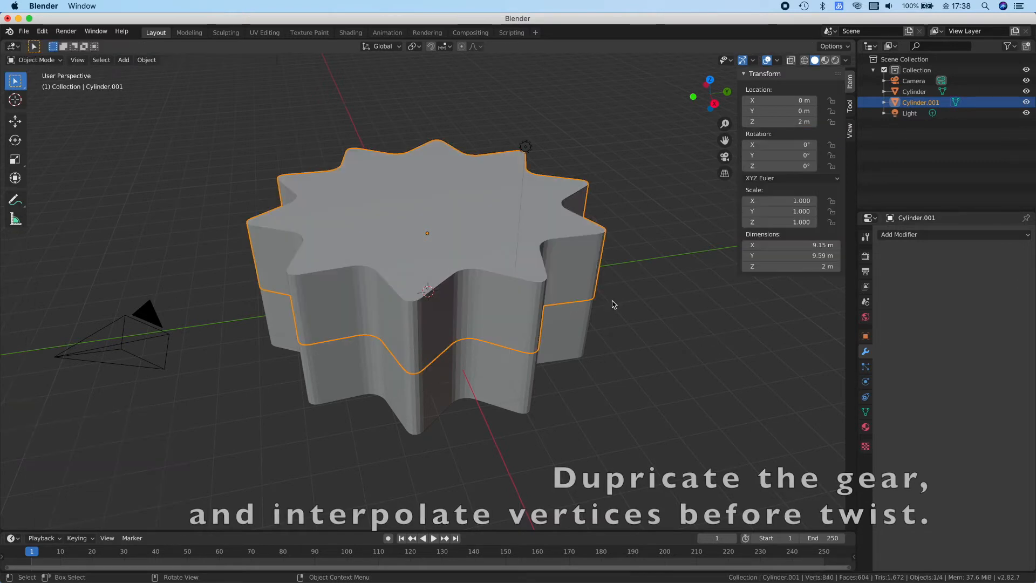
Twist the upper gear with a Simple Deform modifier about the Z axis at 36° and apply the modifier.
{"action": "left_click", "coordinate": [918, 234]}
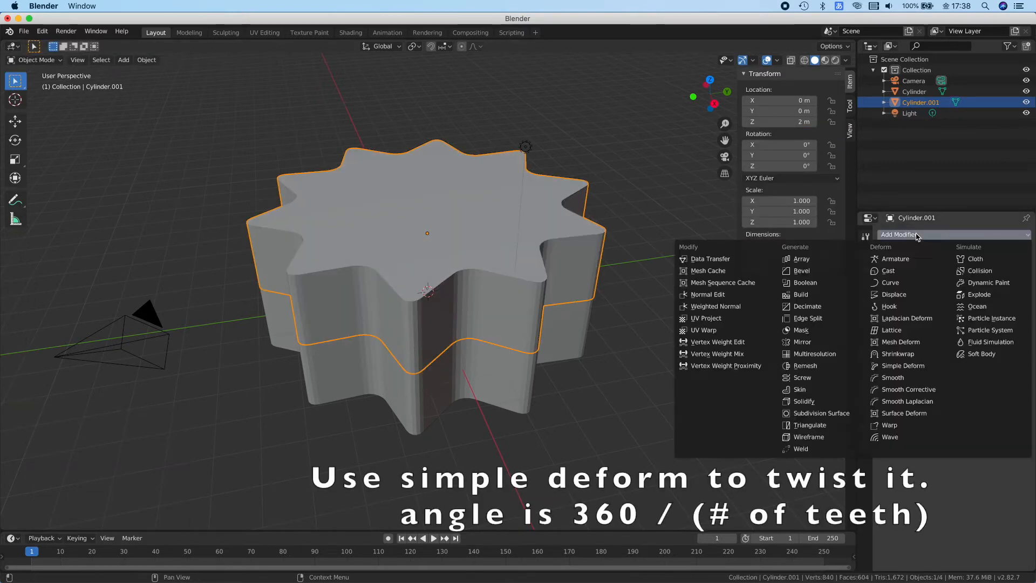
{"action": "left_click", "coordinate": [920, 364]}
{"action": "left_click", "coordinate": [916, 342]}
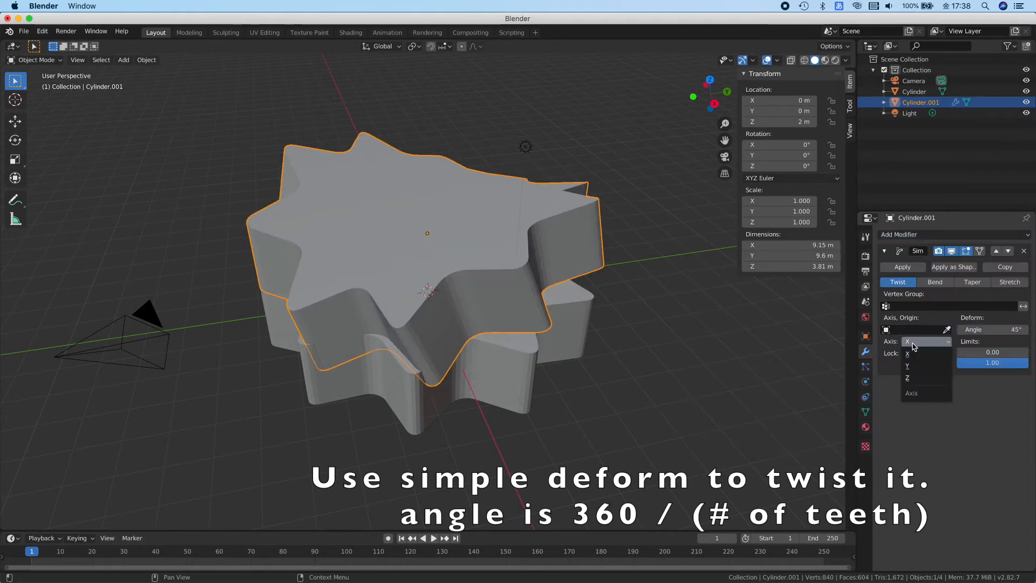
{"action": "left_click", "coordinate": [919, 378]}
{"action": "left_click", "coordinate": [974, 329]}
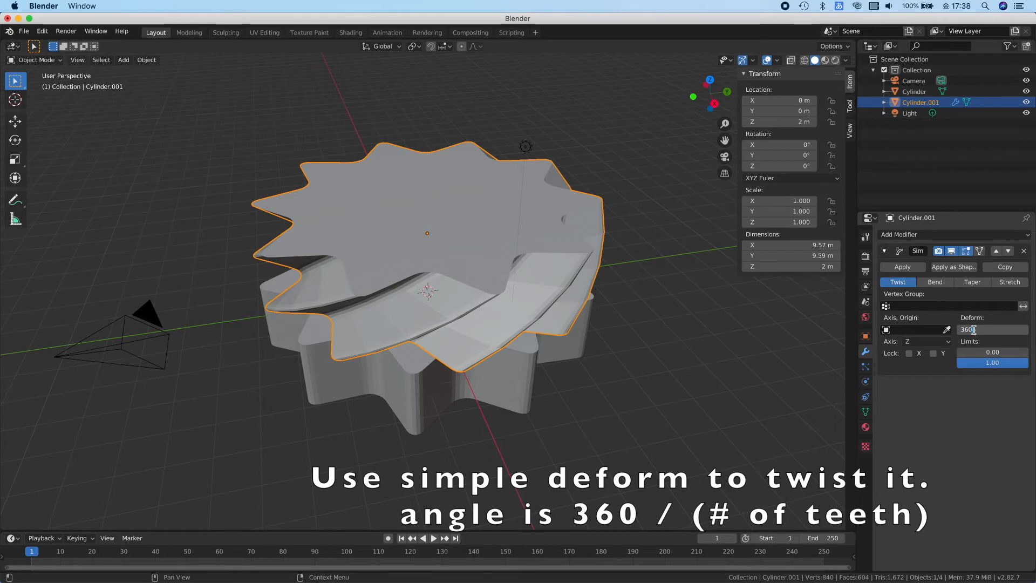
{"action": "key", "text": "Return"}
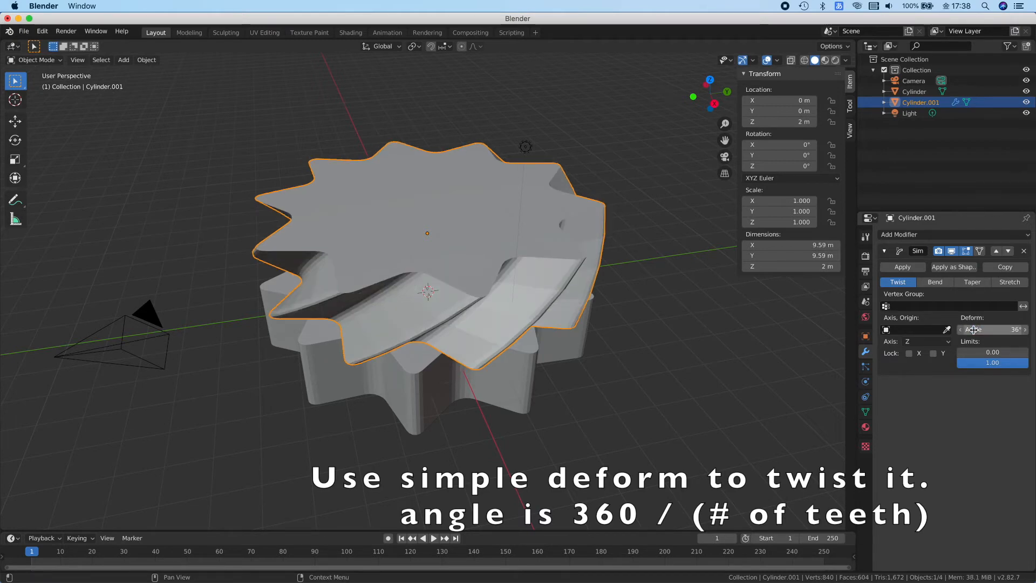
{"action": "left_click", "coordinate": [903, 266]}
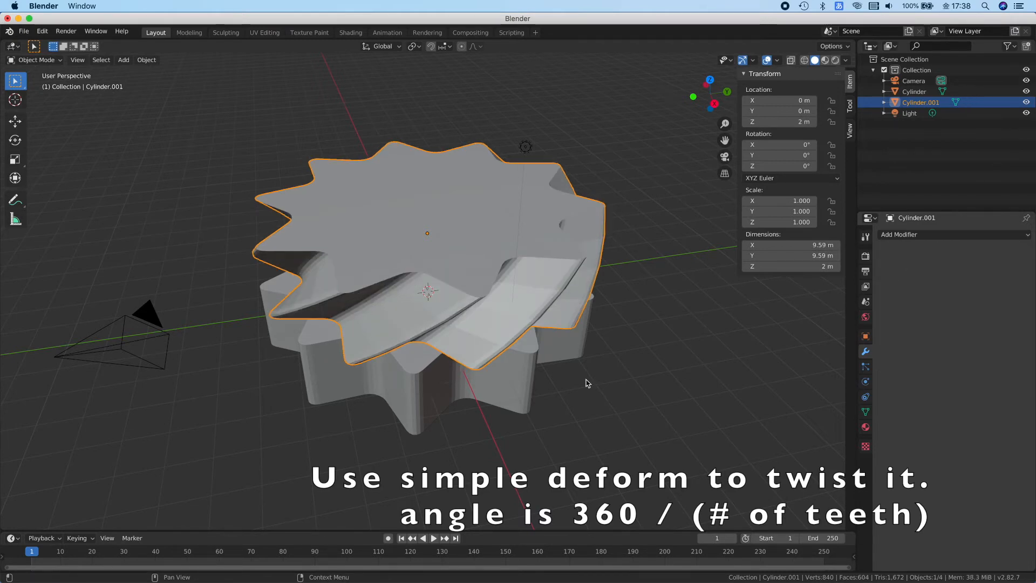
Divide the lower gear's height into quarters with three horizontal loop cuts around its side, and return to Object Mode.
{"action": "left_click", "coordinate": [416, 403]}
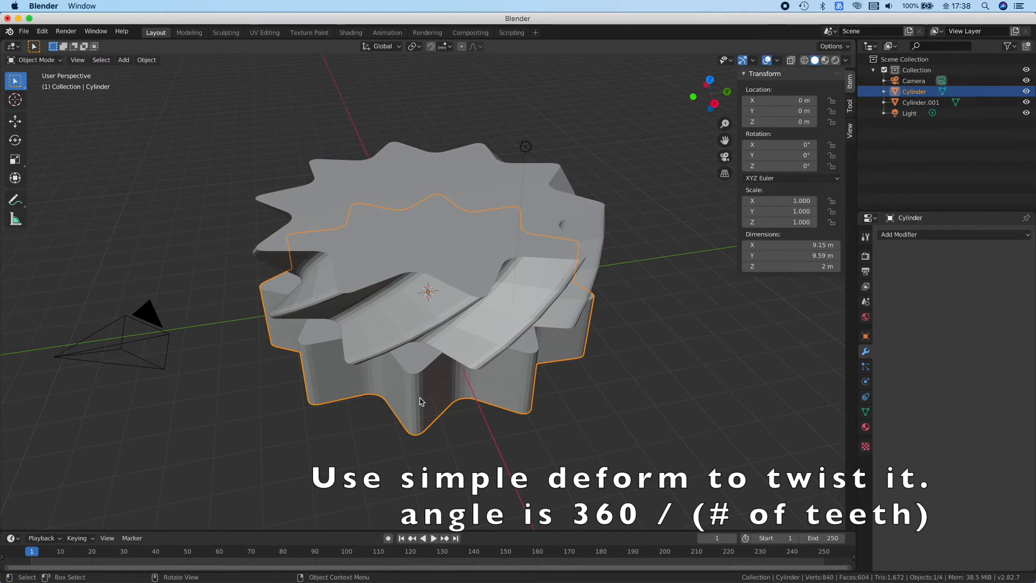
{"action": "key", "text": "Tab"}
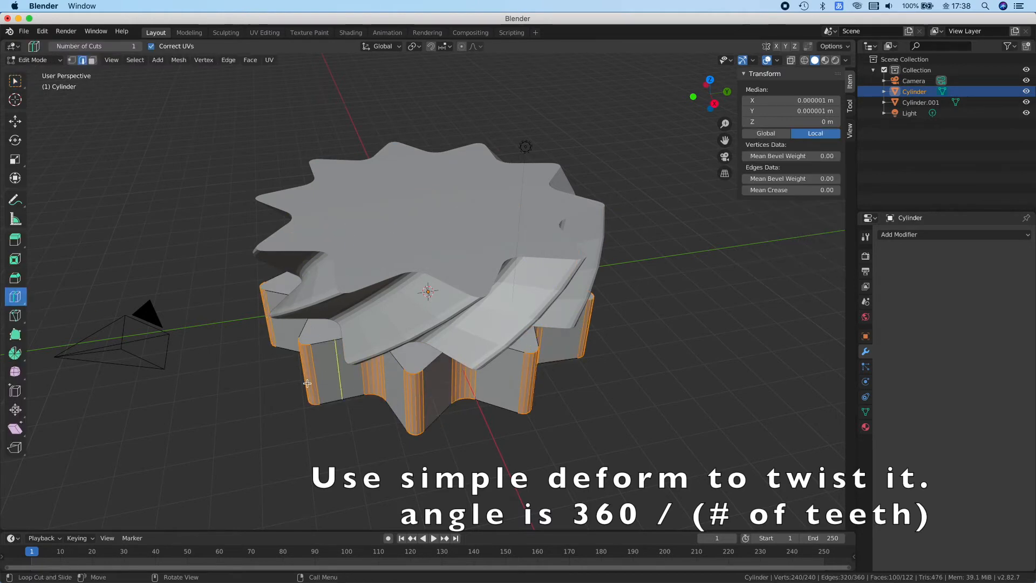
{"action": "left_click", "coordinate": [307, 362]}
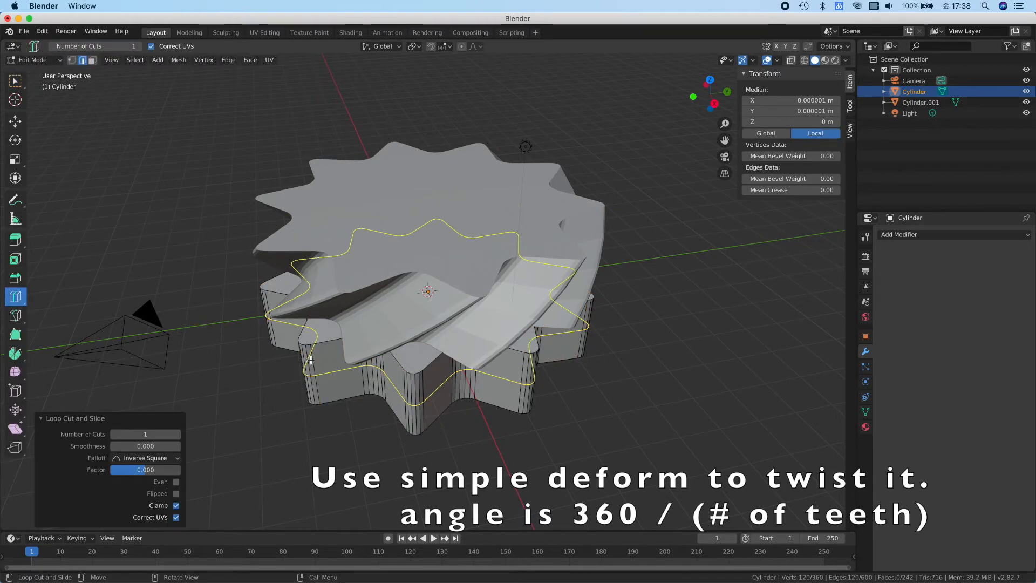
{"action": "left_click", "coordinate": [318, 391]}
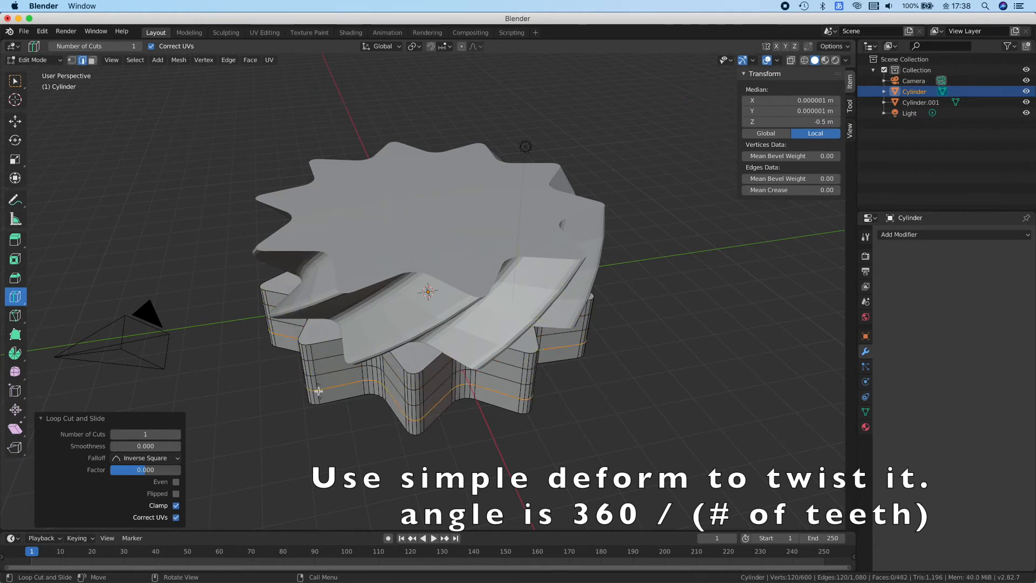
{"action": "left_click", "coordinate": [16, 81]}
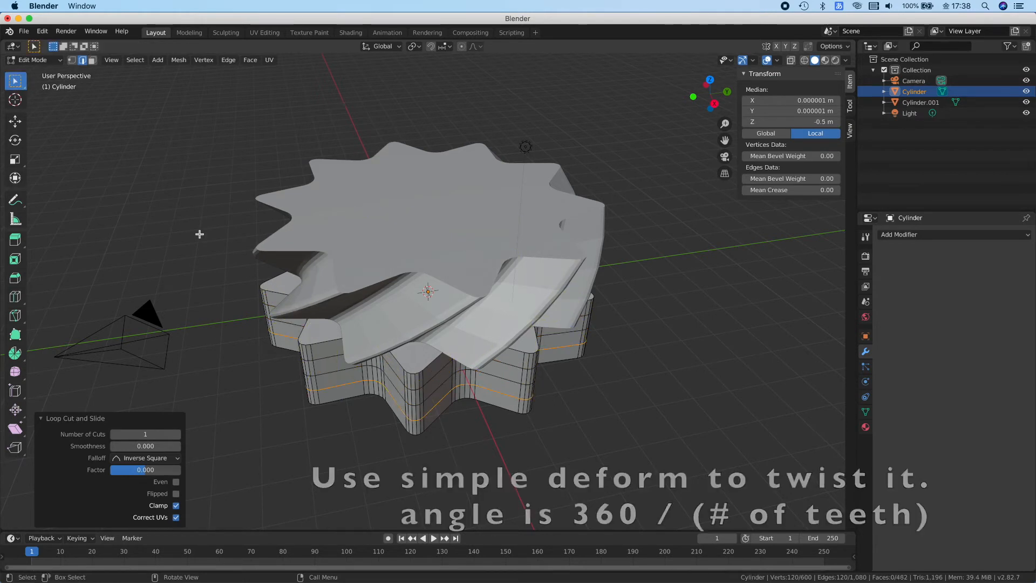
{"action": "key", "text": "Tab"}
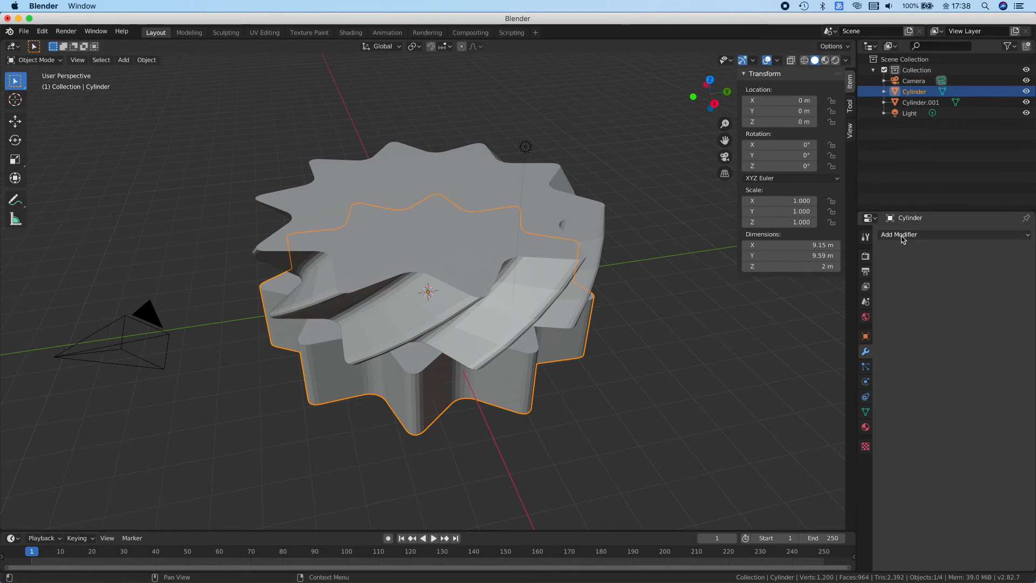
Twist the lower gear with a Simple Deform modifier about the Z axis, set the angle to -360/10, and apply the modifier.
{"action": "left_click", "coordinate": [904, 236]}
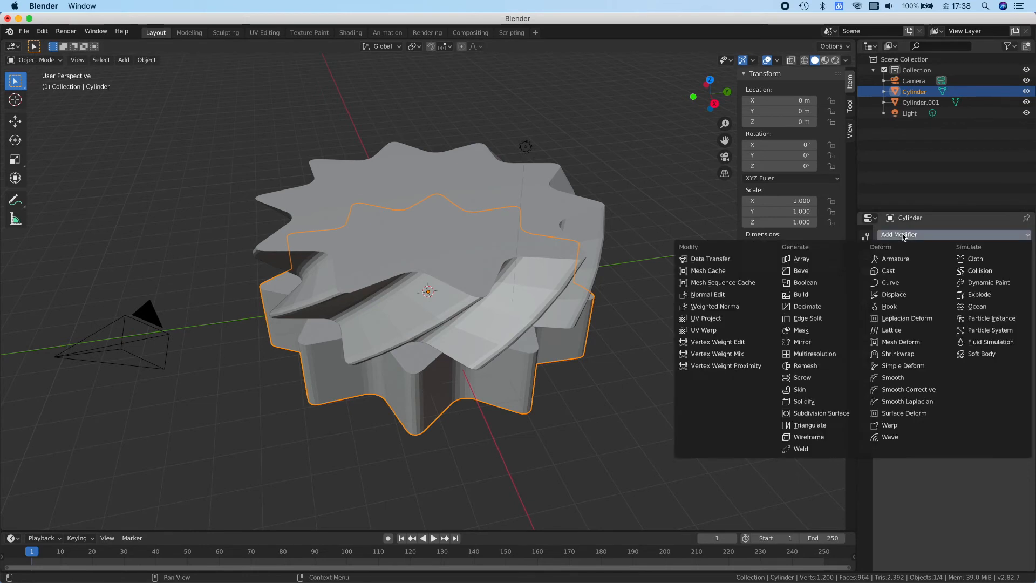
{"action": "left_click", "coordinate": [930, 370]}
{"action": "left_click", "coordinate": [916, 342]}
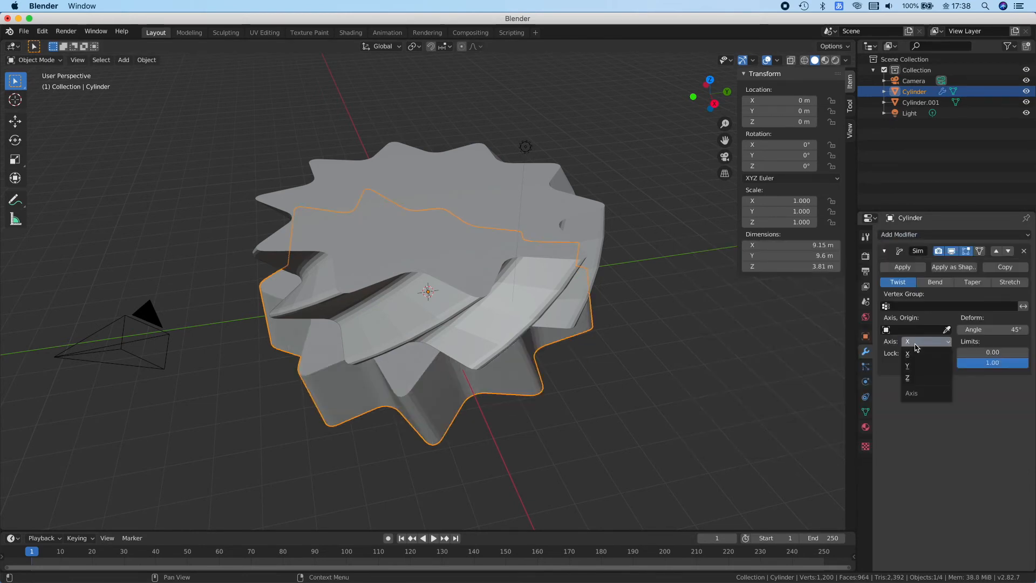
{"action": "left_click", "coordinate": [907, 378]}
{"action": "left_click", "coordinate": [1002, 330]}
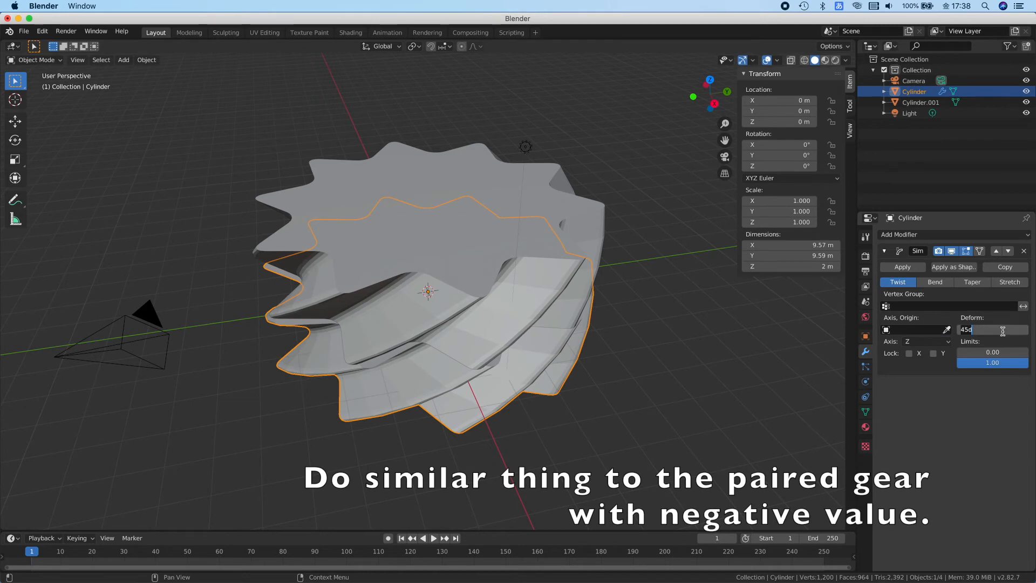
{"action": "type", "text": "-360/10"}
{"action": "key", "text": "Return"}
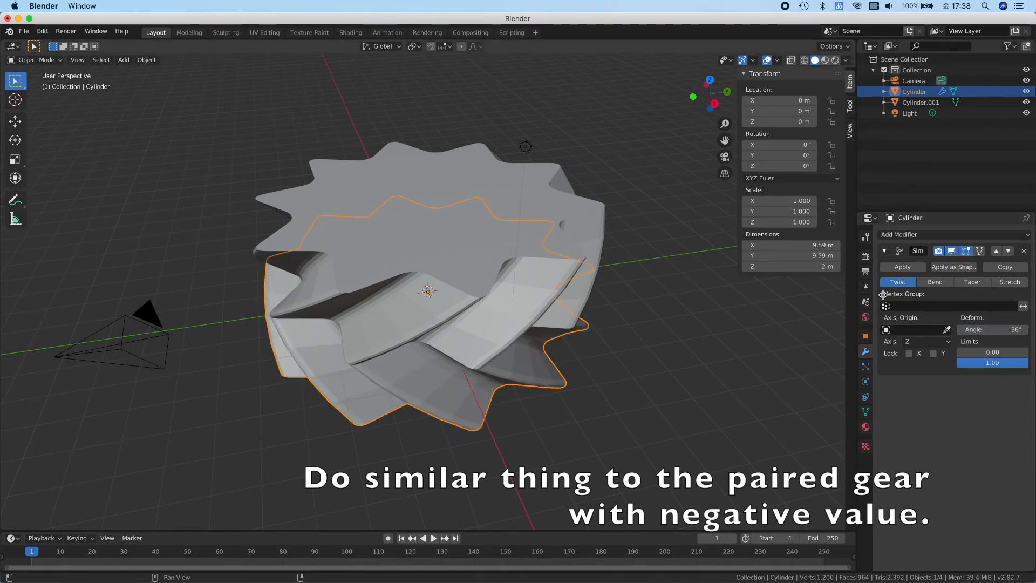
{"action": "left_click", "coordinate": [911, 267]}
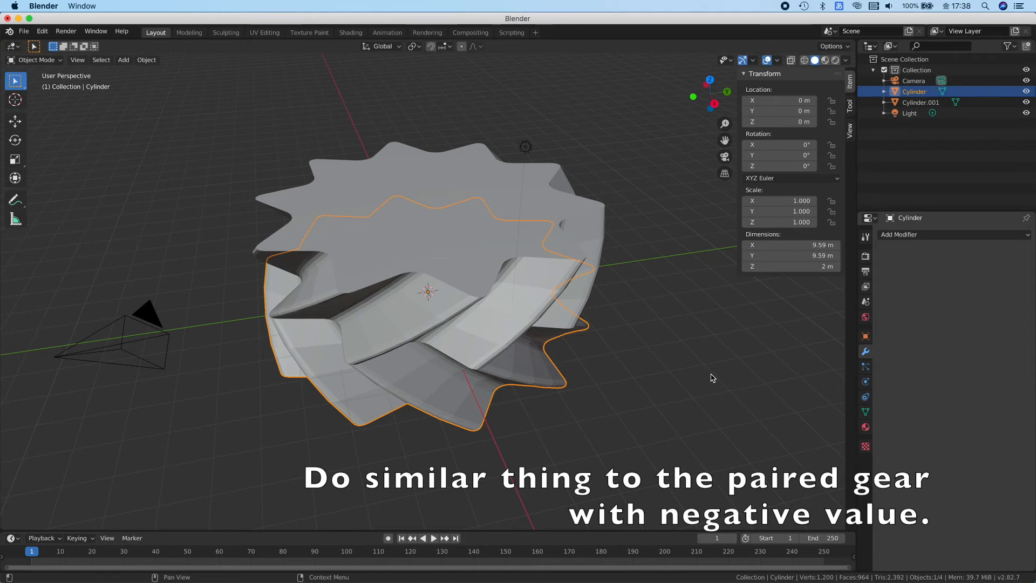
Select the lower gear and the upper gear together and join them into one object.
{"action": "left_click", "coordinate": [673, 386]}
{"action": "middle_click_drag", "start_coordinate": [671, 389], "coordinate": [585, 375]}
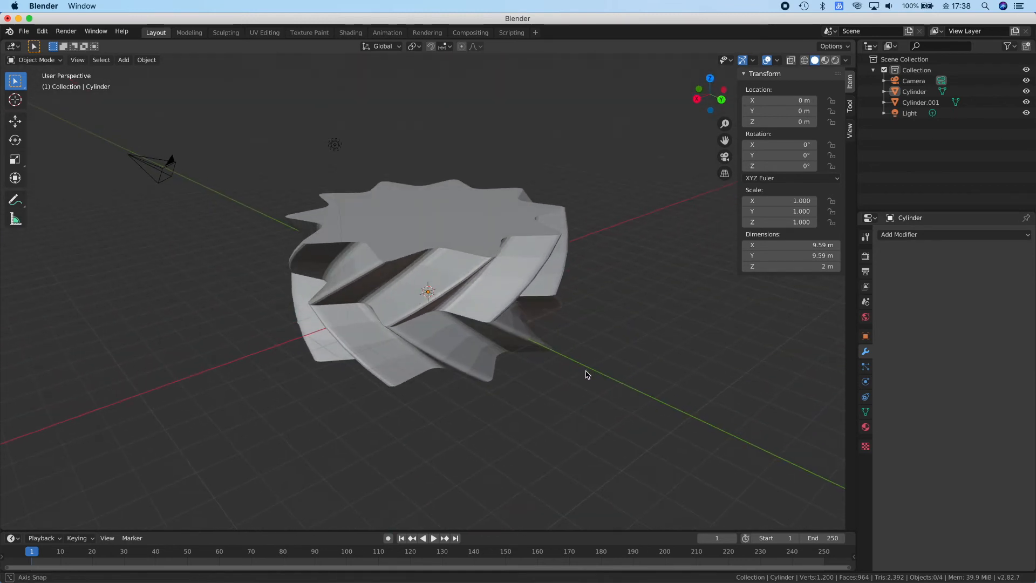
{"action": "left_click", "coordinate": [484, 280]}
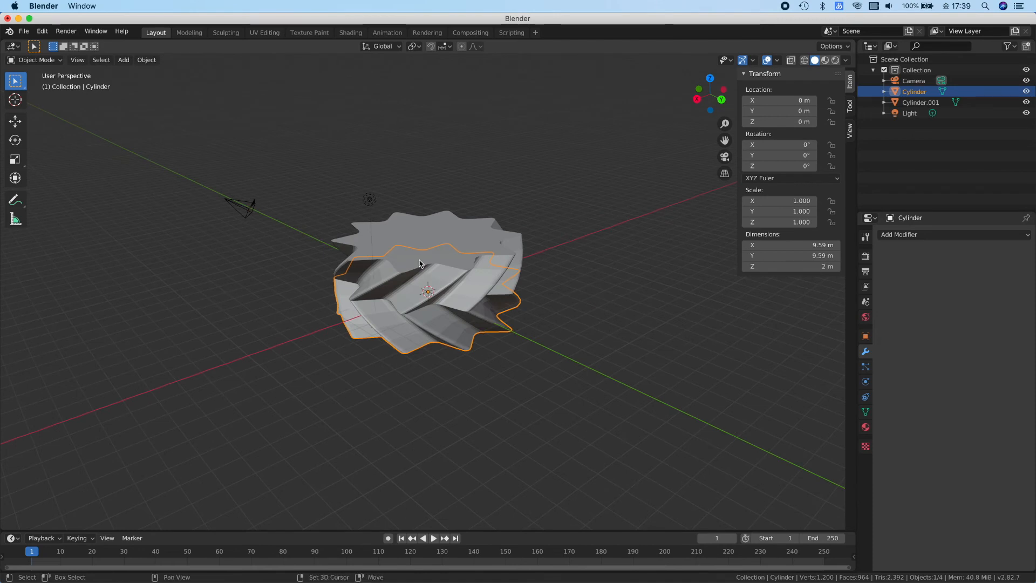
{"action": "left_click", "coordinate": [471, 244], "text": "shift"}
{"action": "left_click", "coordinate": [153, 59]}
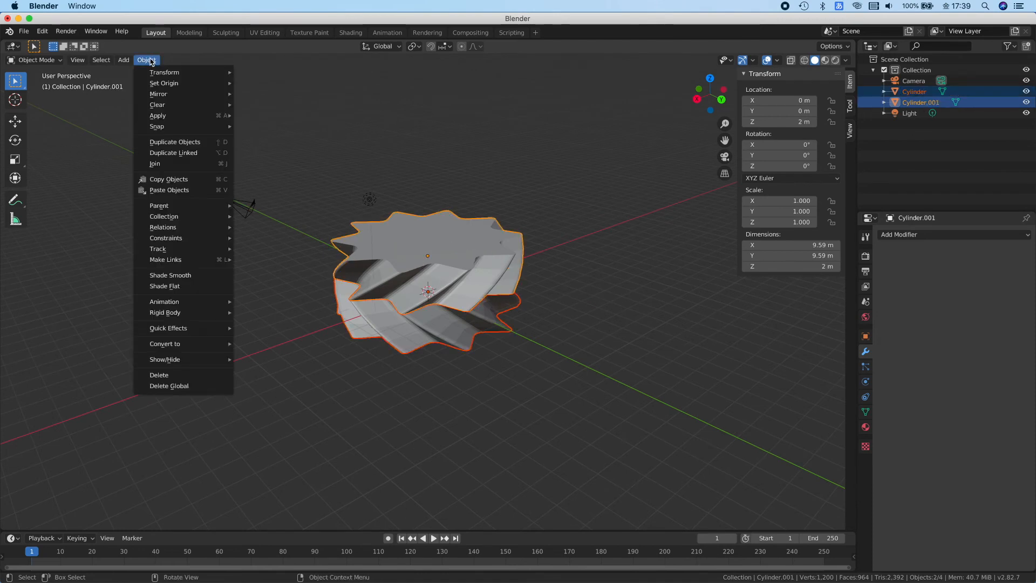
{"action": "left_click", "coordinate": [188, 166]}
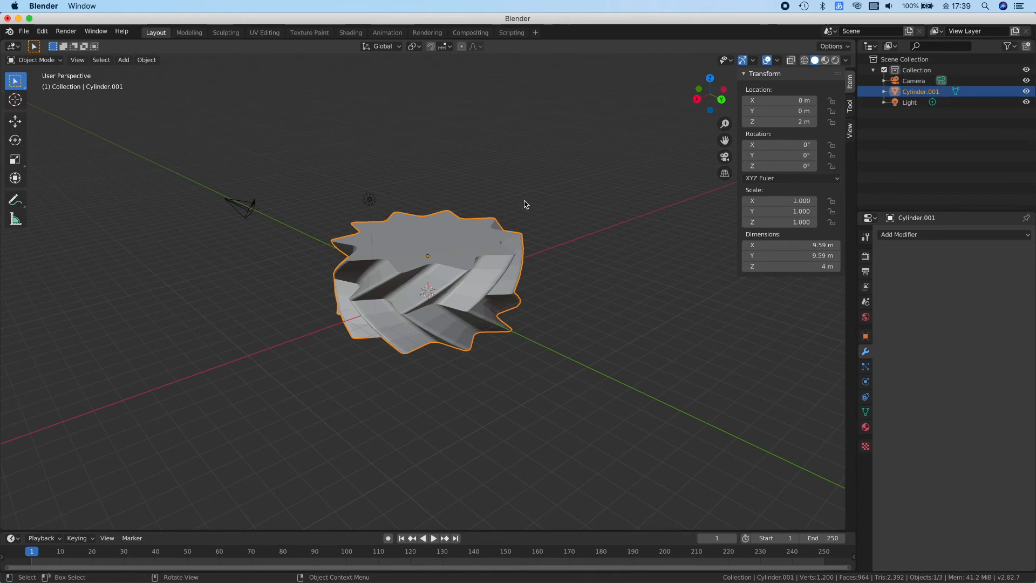
Add a cube mesh at the gear's center and set its Z dimension to 8 m.
{"action": "left_click", "coordinate": [124, 59]}
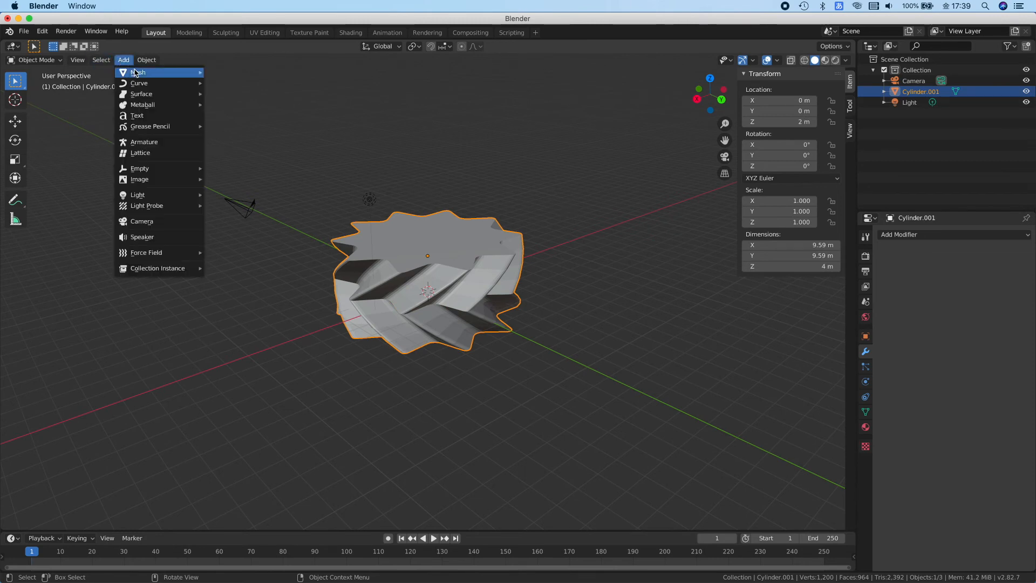
{"action": "mouse_move", "coordinate": [136, 74]}
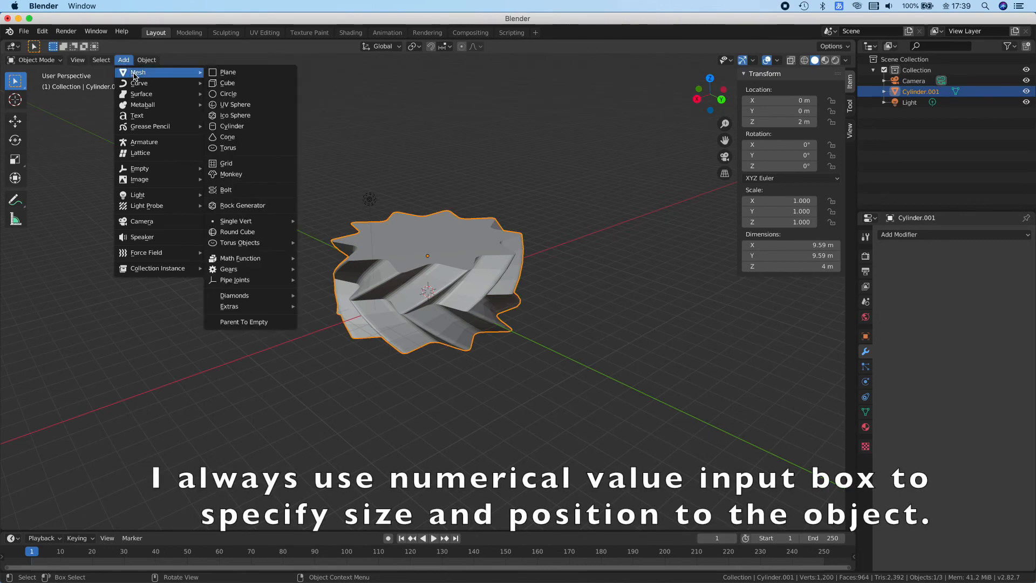
{"action": "left_click", "coordinate": [245, 85]}
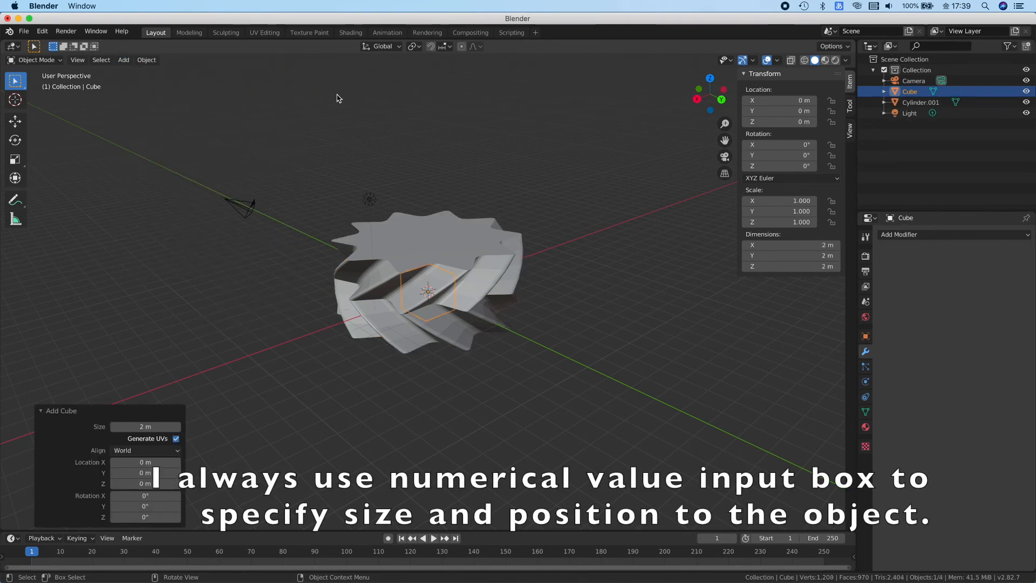
{"action": "left_click", "coordinate": [797, 266]}
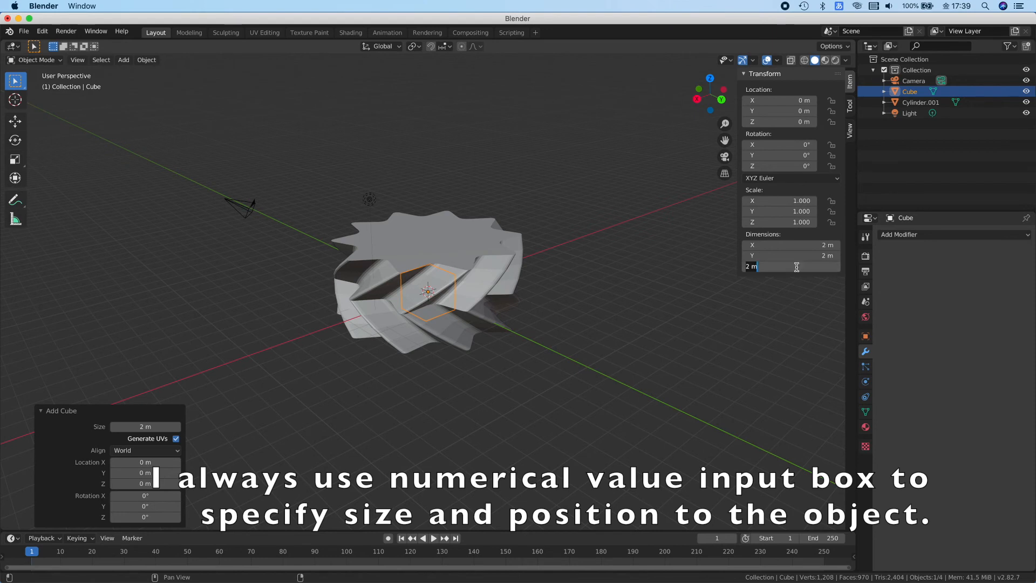
{"action": "key", "text": "Return"}
{"action": "left_click", "coordinate": [797, 267]}
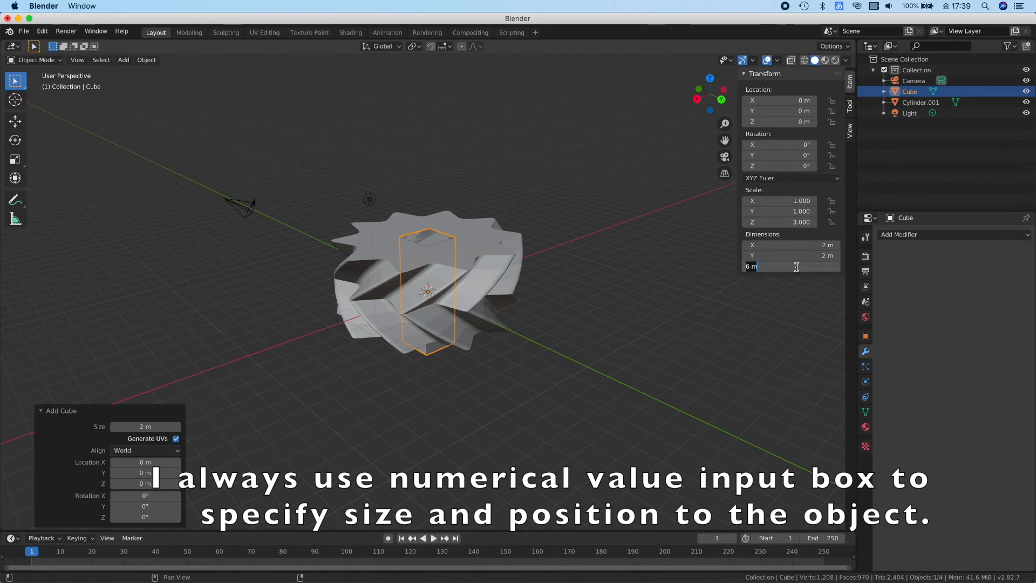
{"action": "type", "text": "8"}
{"action": "key", "text": "Return"}
Cut the cube out of the joined gear with a Boolean modifier set to Difference, apply it, and hide the cube.
{"action": "mouse_move", "coordinate": [571, 339]}
{"action": "middle_mouse_down"}
{"action": "mouse_move", "coordinate": [577, 369]}
{"action": "mouse_move", "coordinate": [585, 296]}
{"action": "mouse_move", "coordinate": [576, 340]}
{"action": "middle_mouse_up"}
{"action": "left_click", "coordinate": [460, 268]}
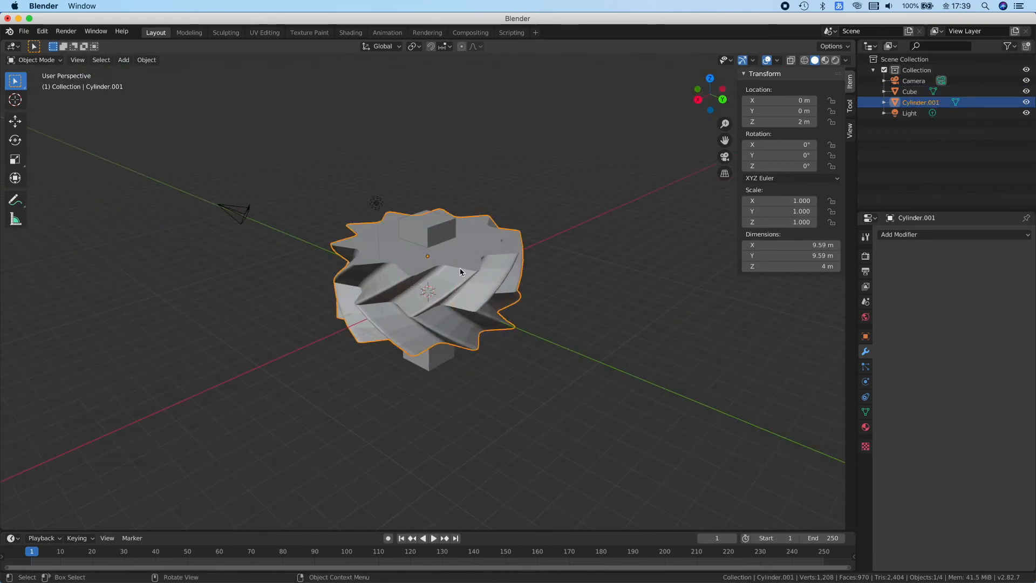
{"action": "left_click", "coordinate": [918, 235]}
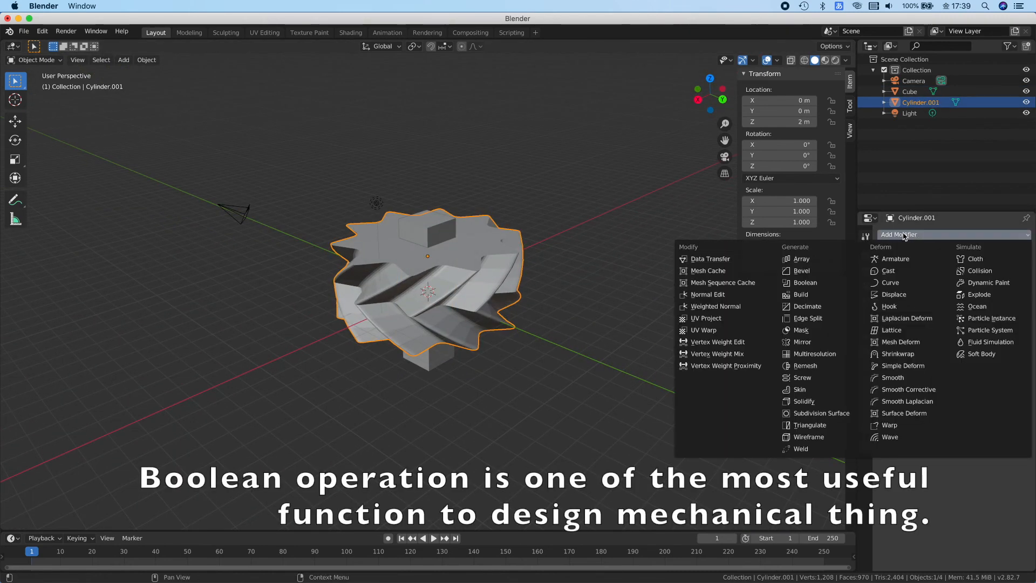
{"action": "left_click", "coordinate": [827, 281]}
{"action": "left_click", "coordinate": [988, 294]}
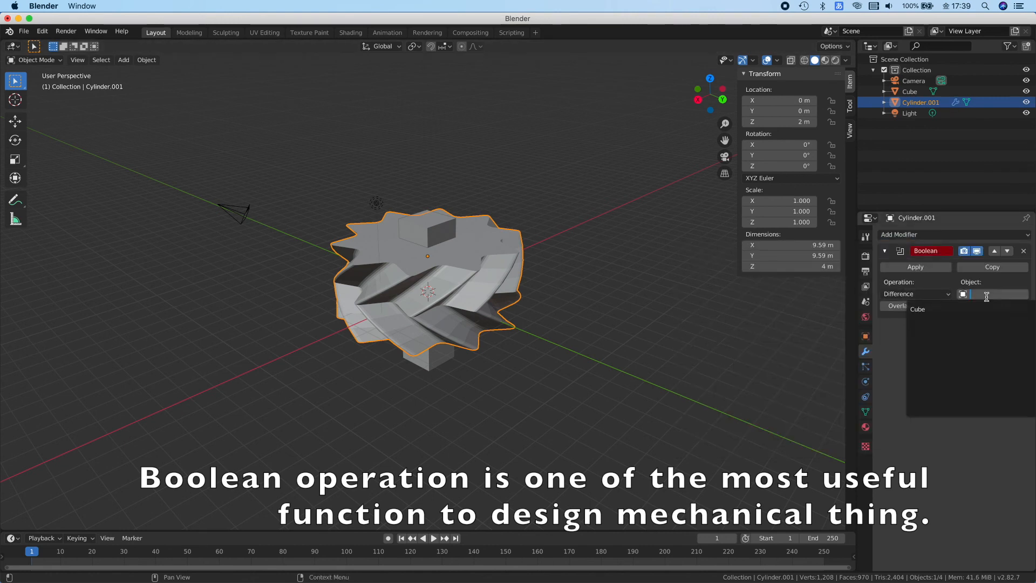
{"action": "left_click", "coordinate": [961, 309]}
{"action": "left_click", "coordinate": [916, 267]}
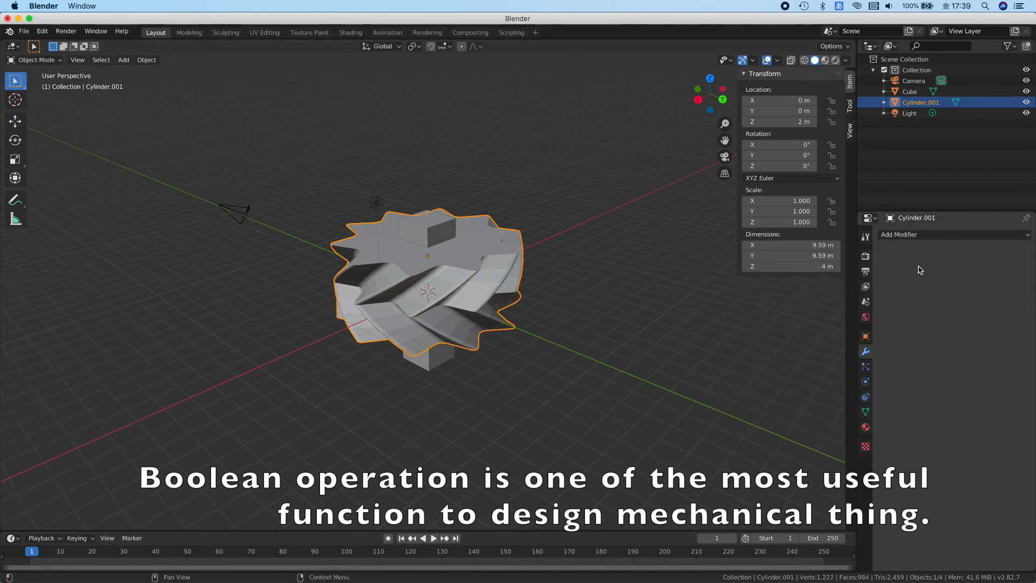
{"action": "left_click", "coordinate": [1026, 91]}
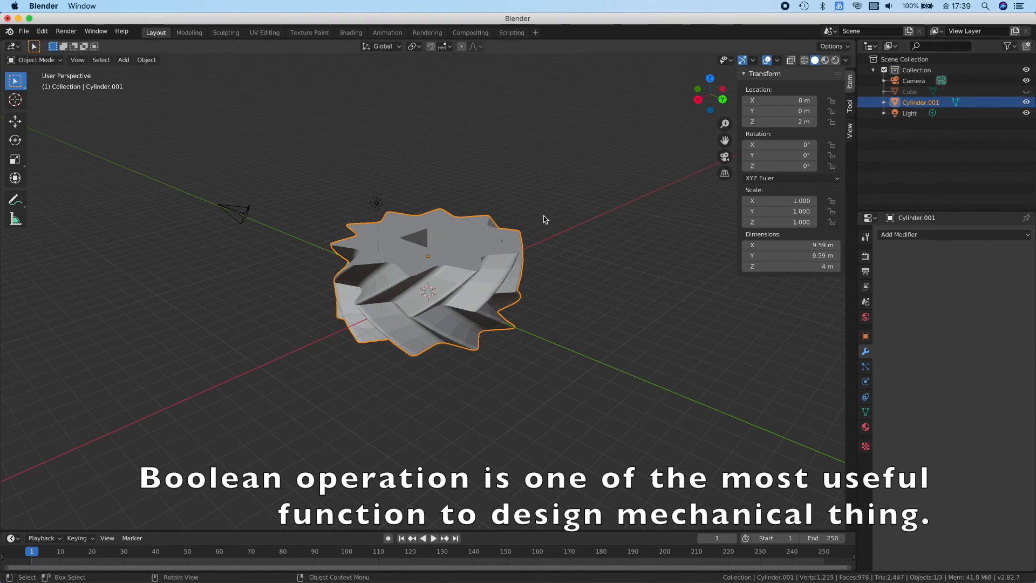